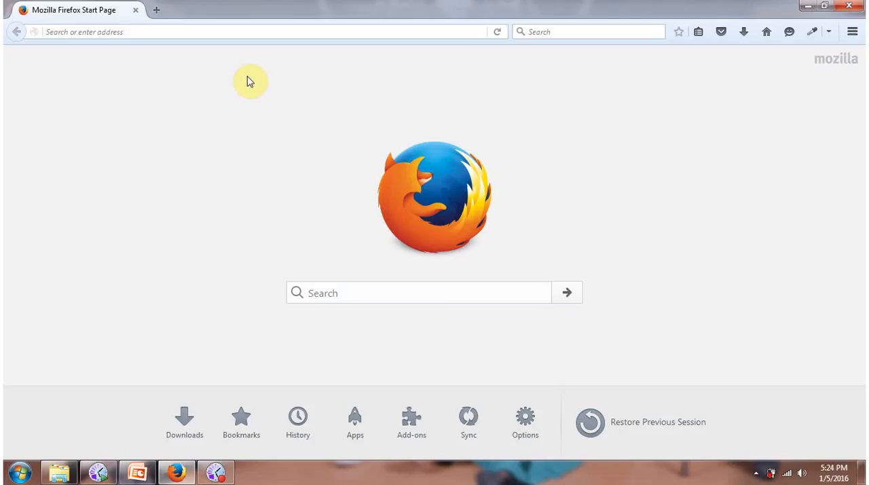
# Search the web for idwebhost and open the official IDwebhost website from the results.
pyautogui.click(244, 31)
pyautogui.write('idwebhost')
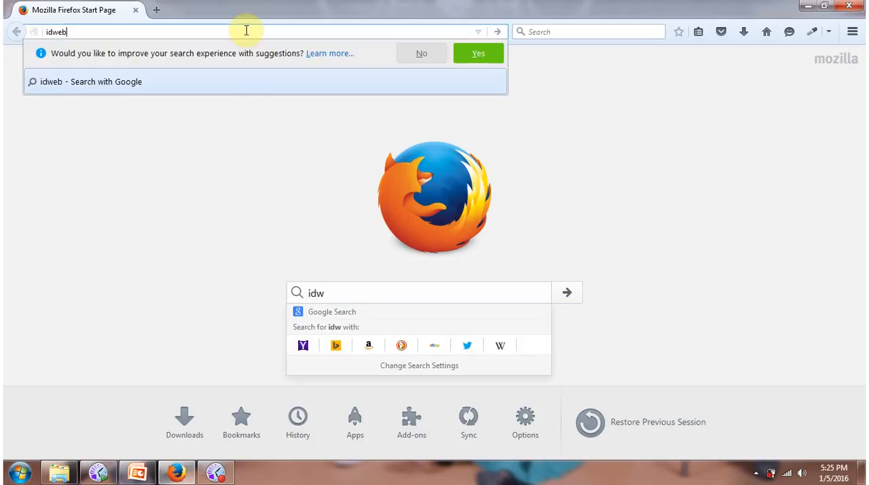
pyautogui.press('Return')
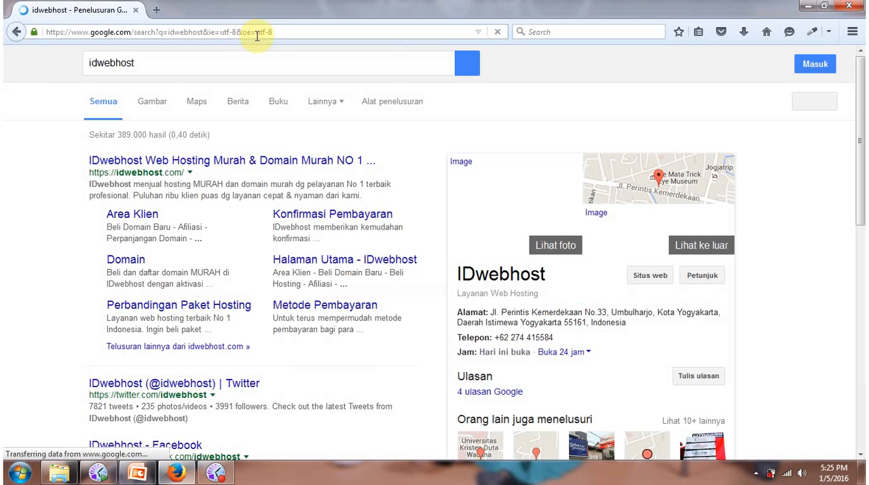
pyautogui.click(218, 165)
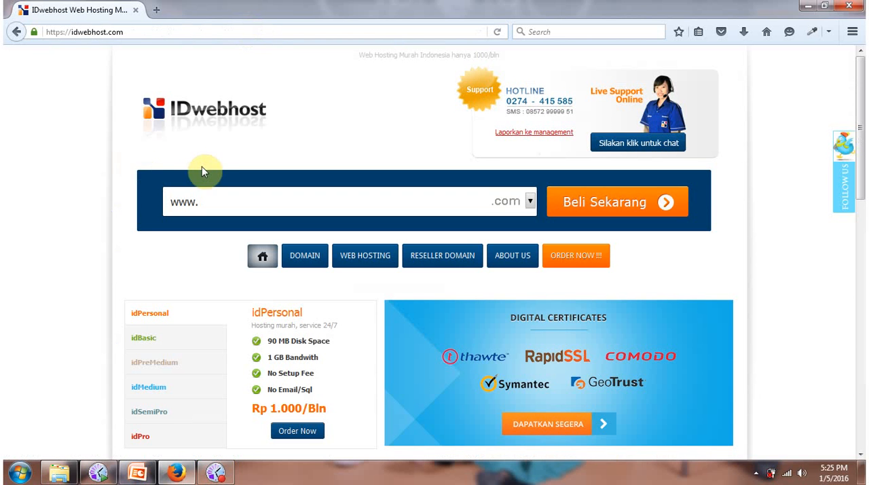
# Review the features and prices of the idBasic and idPreMedium hosting packages.
pyautogui.scroll(-3, 215, 252)
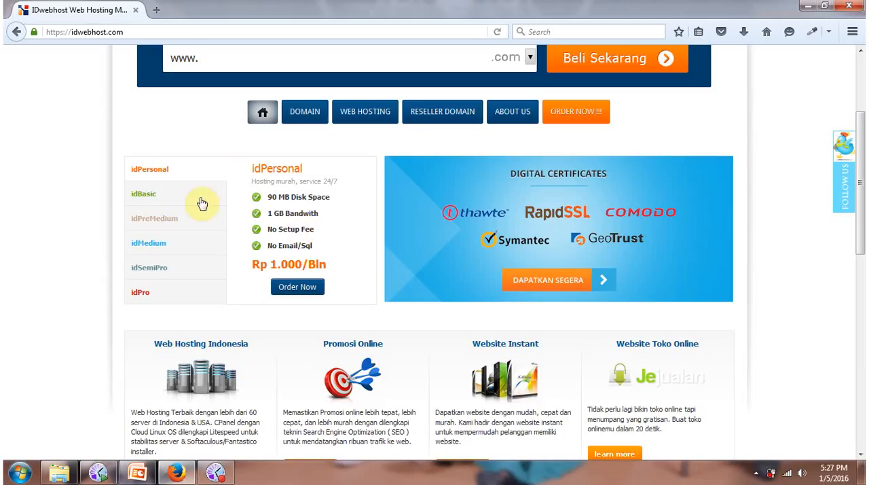
pyautogui.click(174, 194)
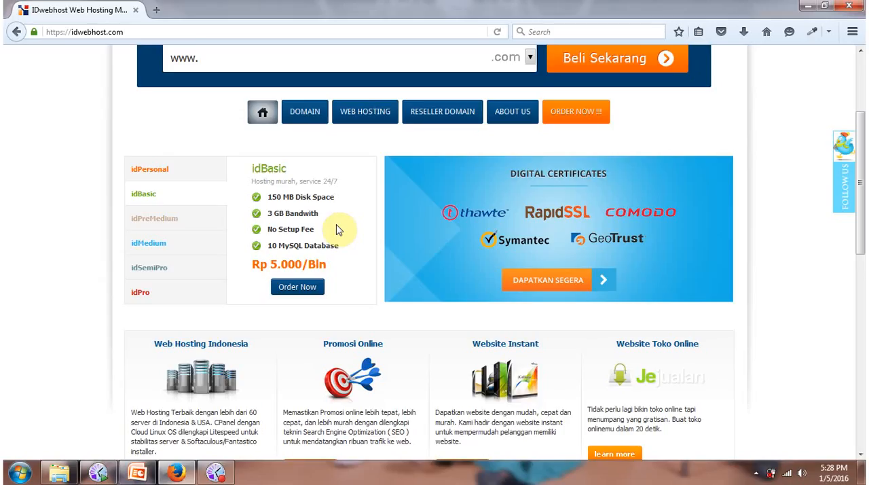
pyautogui.click(190, 229)
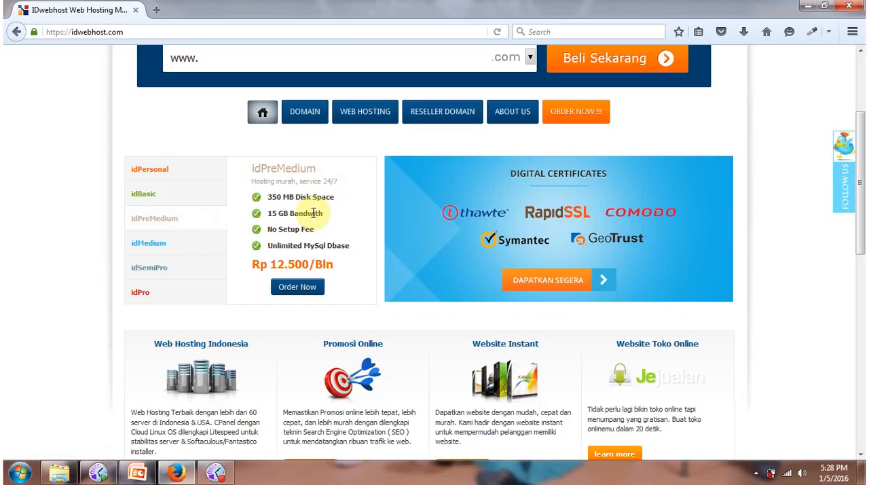
# Check the availability of the domain kampusrahasia.com and open the list of domain extensions.
pyautogui.scroll(4, 271, 210)
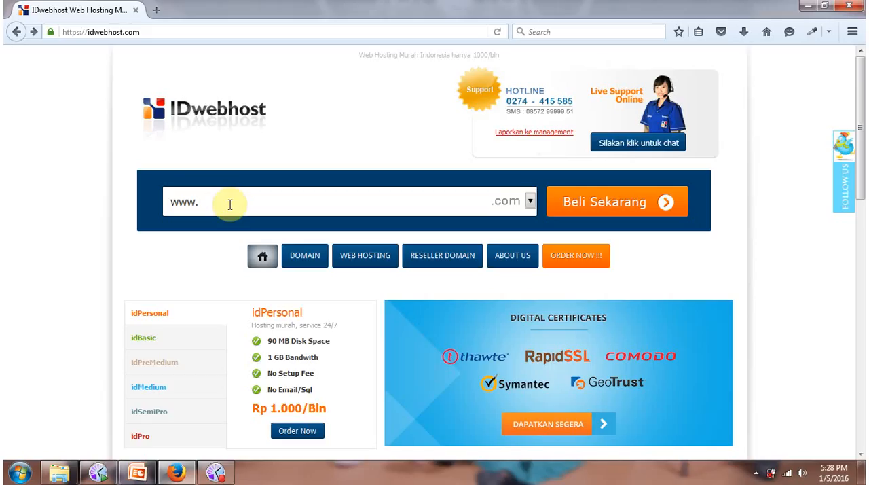
pyautogui.click(229, 204)
pyautogui.write('kampusrahasia')
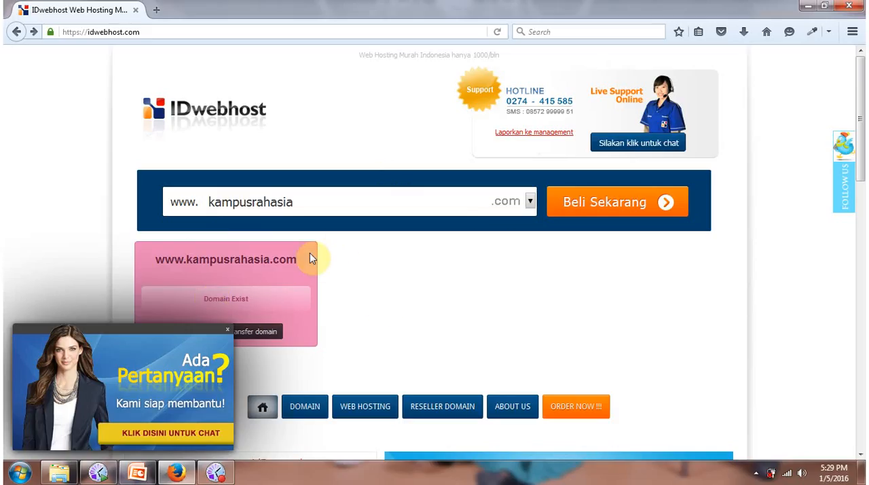
pyautogui.click(529, 203)
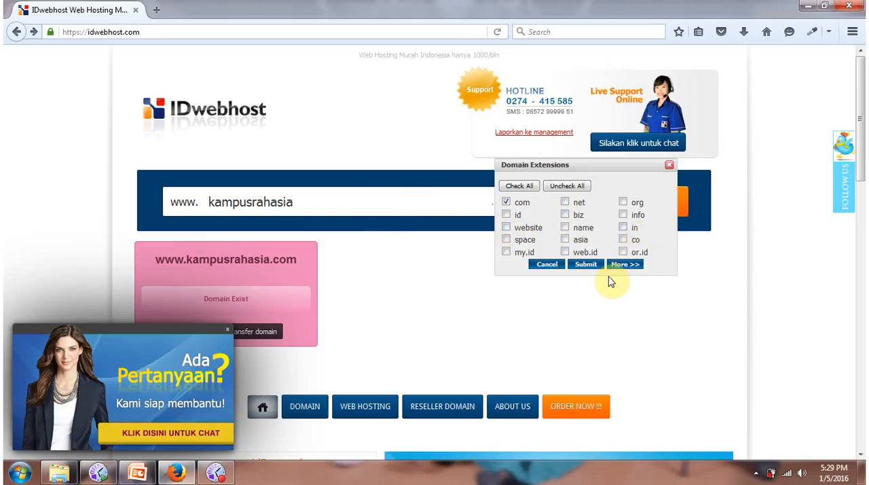
# Open the domain page and examine the price list for the different domain extensions.
pyautogui.scroll(-2, 455, 322)
pyautogui.scroll(-7, 316, 159)
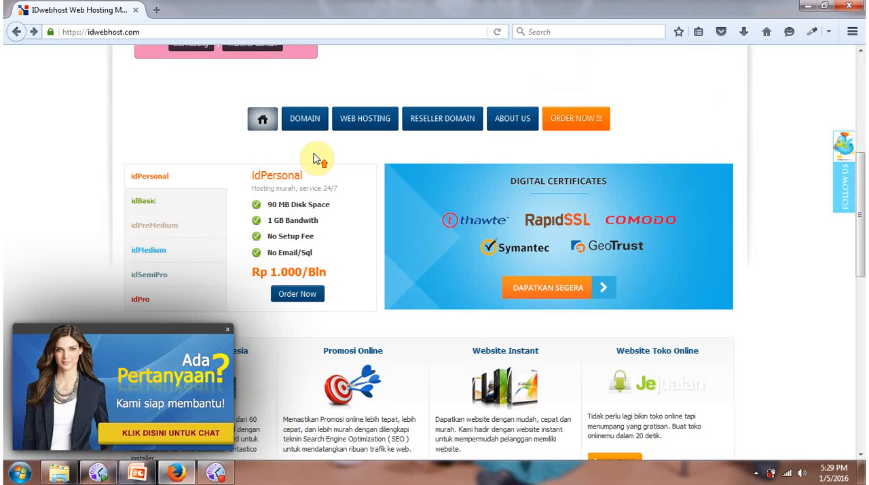
pyautogui.scroll(2, 306, 157)
pyautogui.click(307, 192)
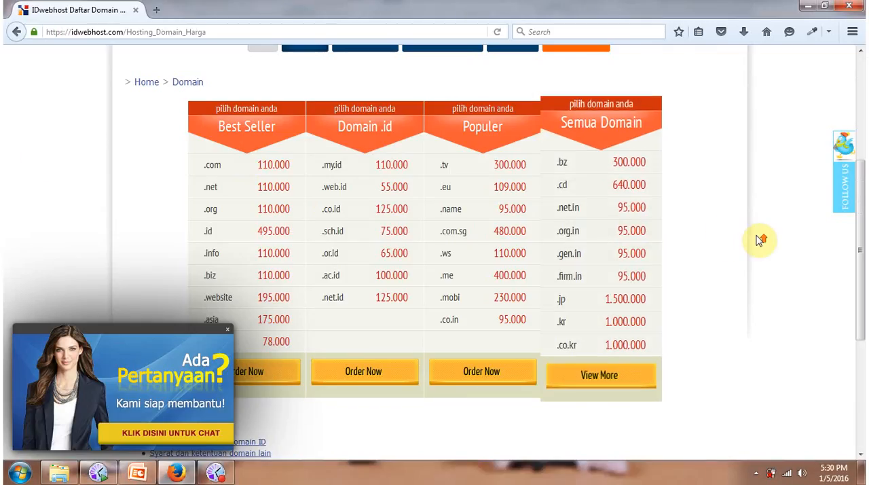
pyautogui.scroll(3, 761, 238)
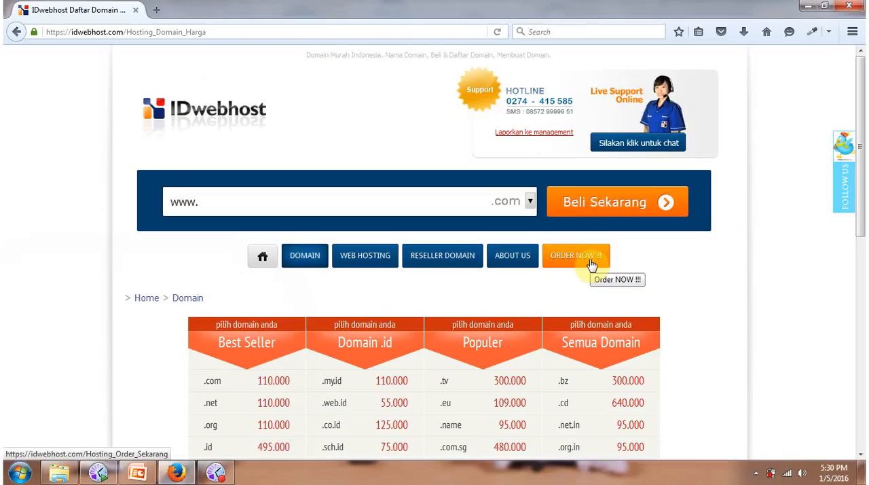
# Check the availability of the domain kampussukses.com and open the live support chat form.
pyautogui.click(392, 200)
pyautogui.write('k')
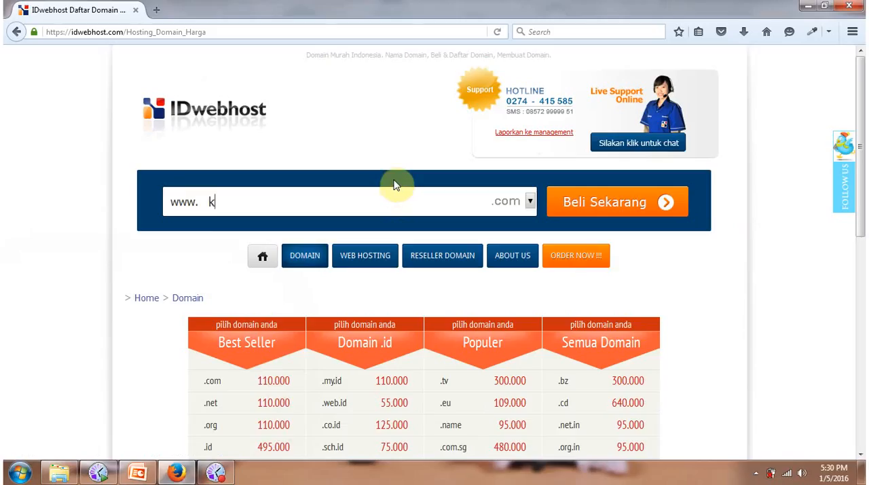
pyautogui.write('ampussukses')
pyautogui.press('Left')
pyautogui.press('Left')
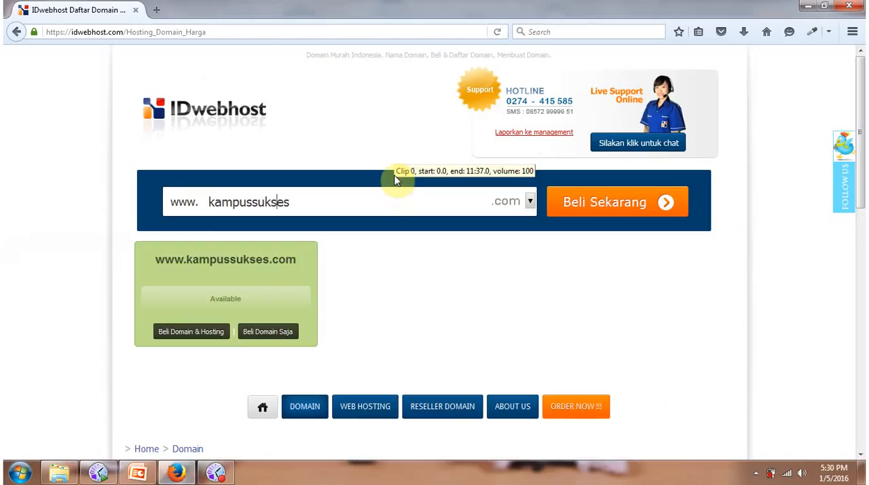
pyautogui.press('Right')
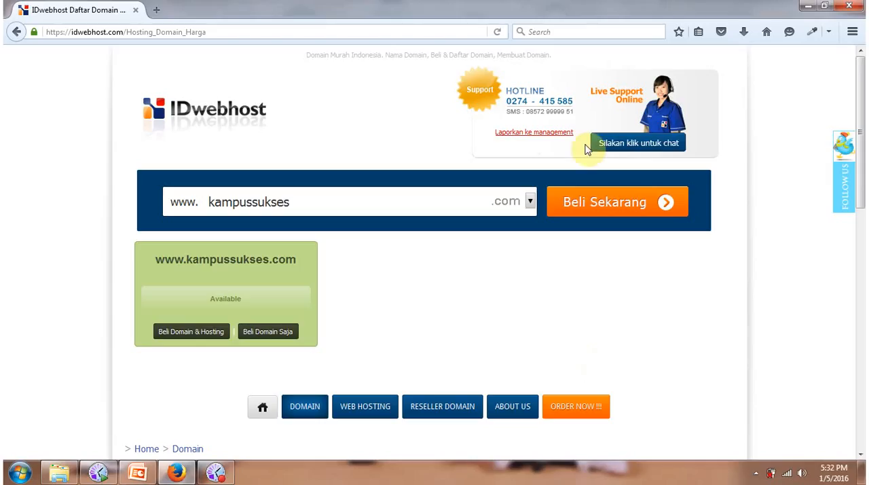
pyautogui.click(675, 143)
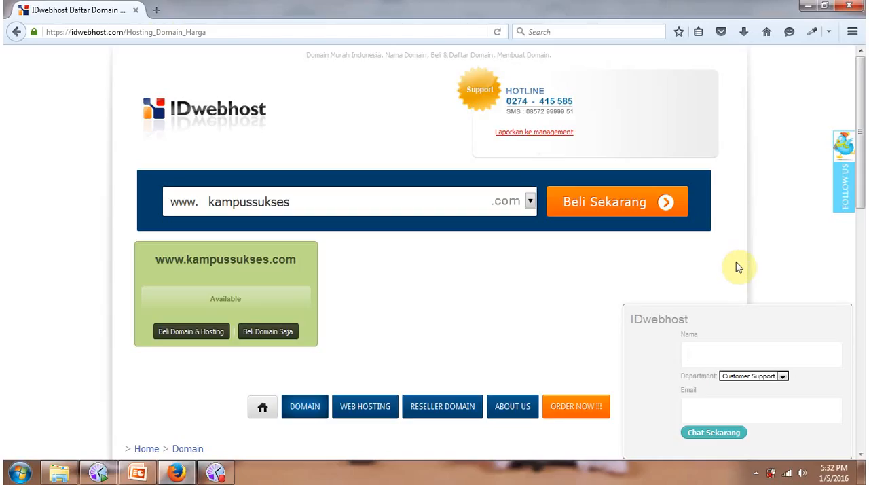
# Open kampusrahasia.com/cpanel/ in a new browser tab.
pyautogui.click(157, 9)
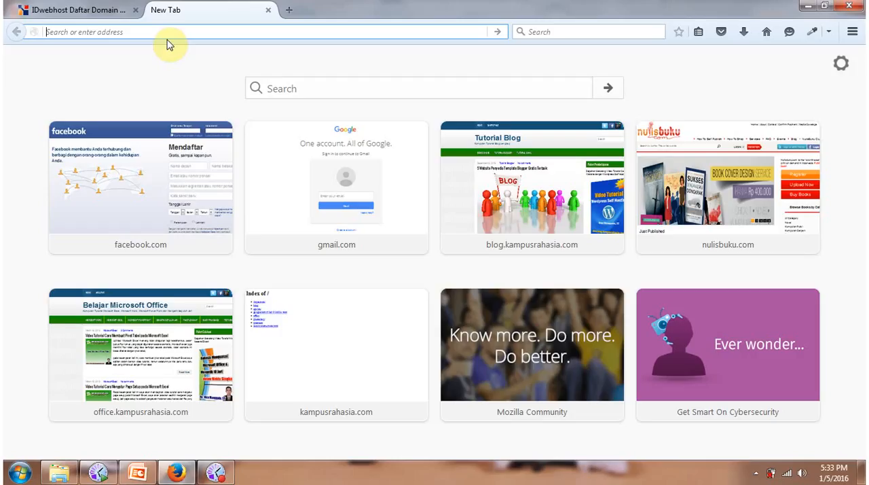
pyautogui.write('kampusrahasia.com/')
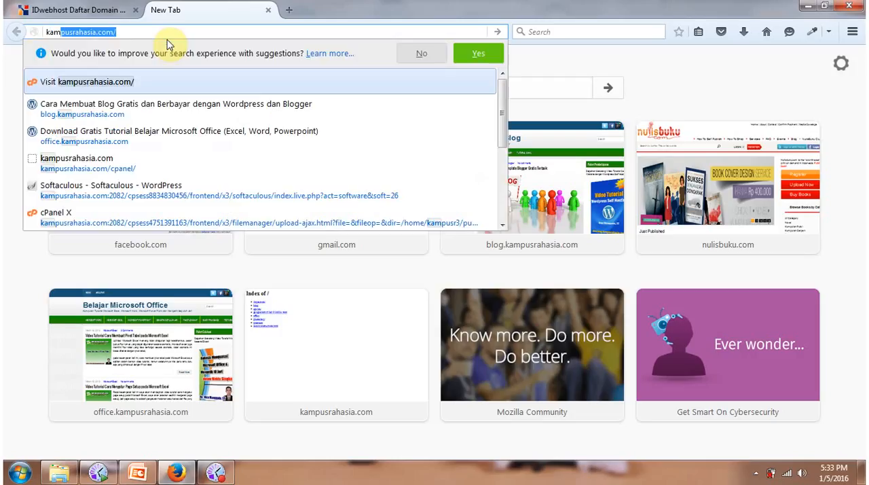
pyautogui.press('Right')
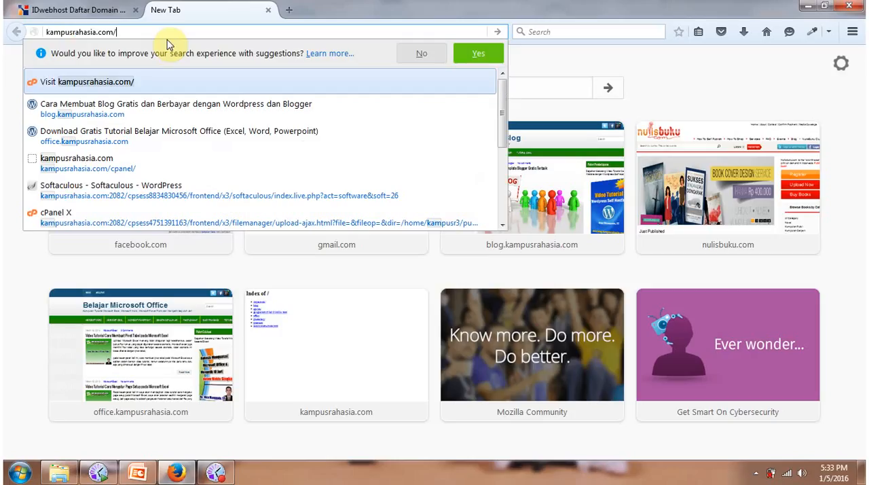
pyautogui.write('cp')
pyautogui.press('Right')
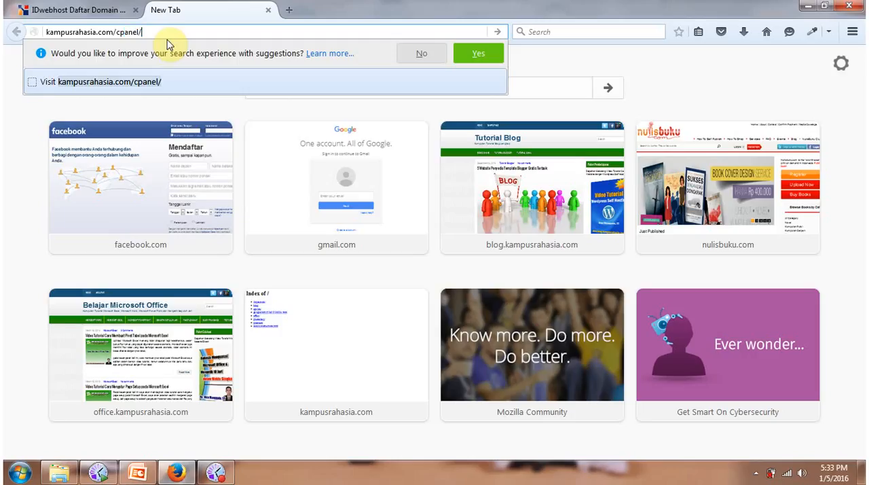
pyautogui.press('Return')
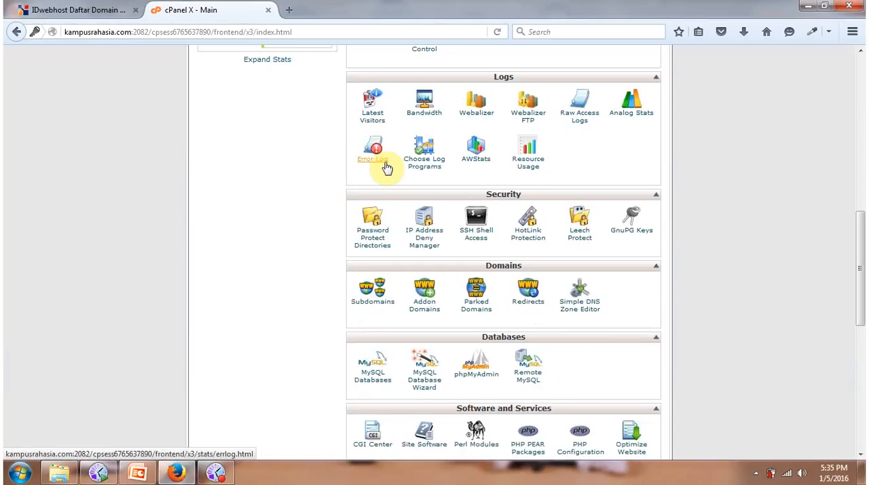
# Open the WordPress script from cPanel's Softaculous apps and bring up its installation form.
pyautogui.scroll(-6, 383, 170)
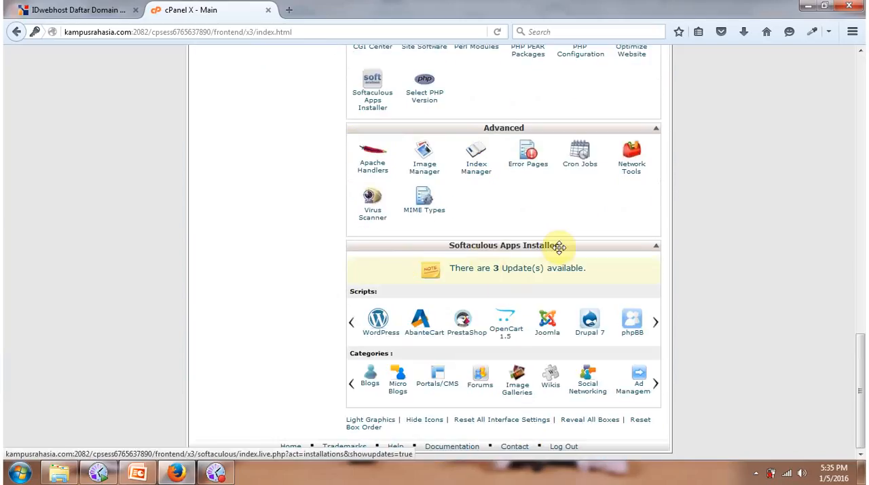
pyautogui.click(384, 335)
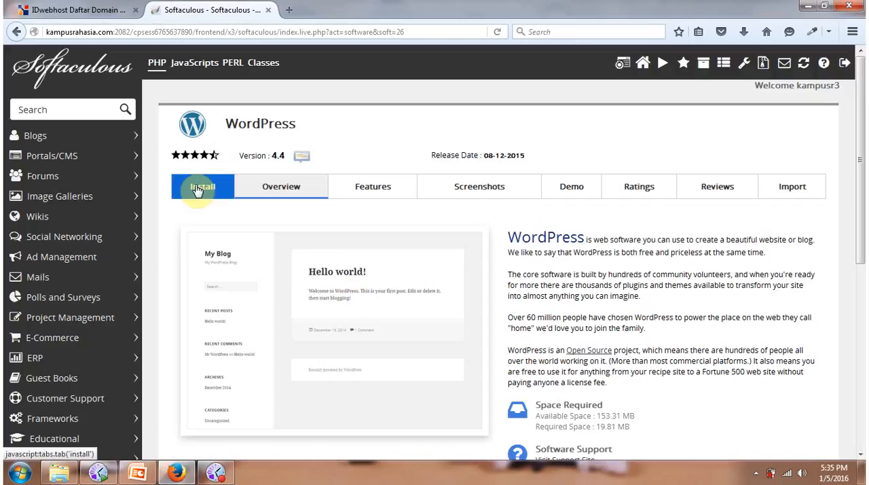
pyautogui.click(197, 192)
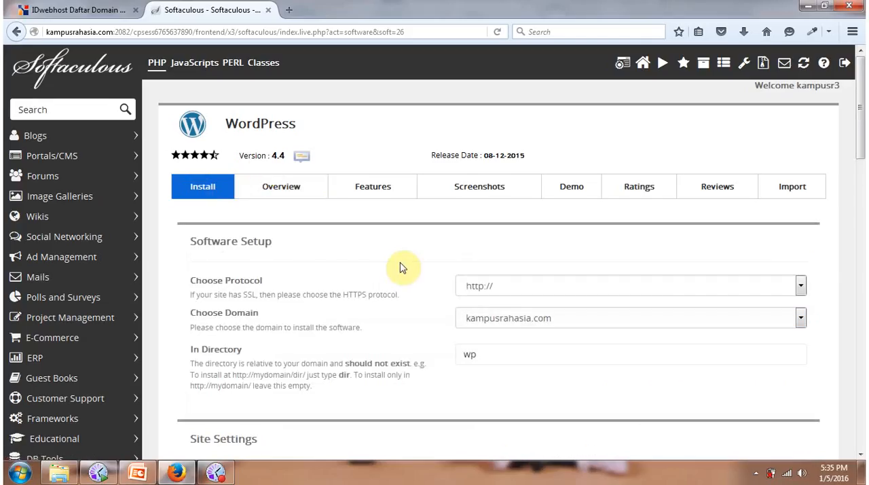
# Keep kampusrahasia.com as the installation domain and clear the installation directory so WordPress installs in the domain root.
pyautogui.scroll(-3, 423, 307)
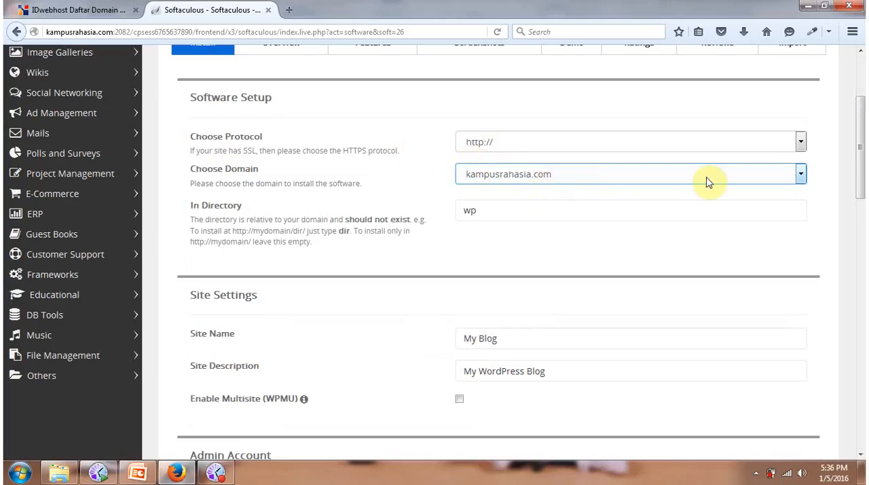
pyautogui.click(802, 176)
pyautogui.click(803, 174)
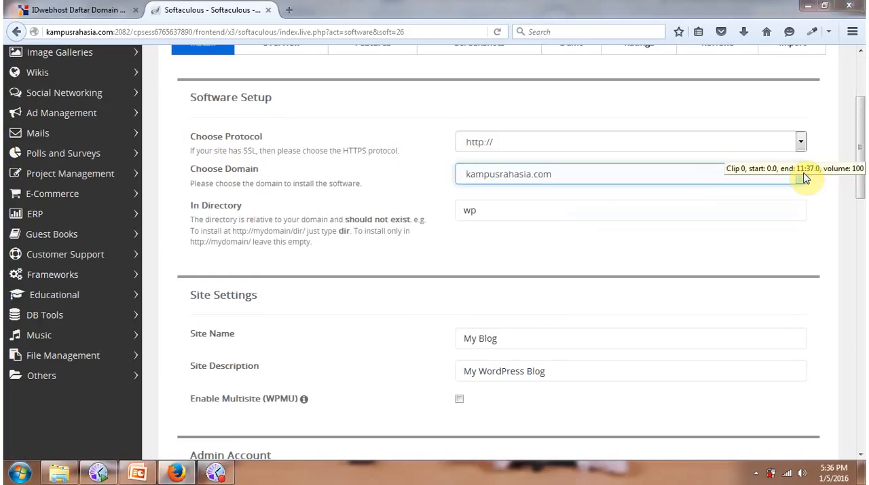
pyautogui.click(490, 210)
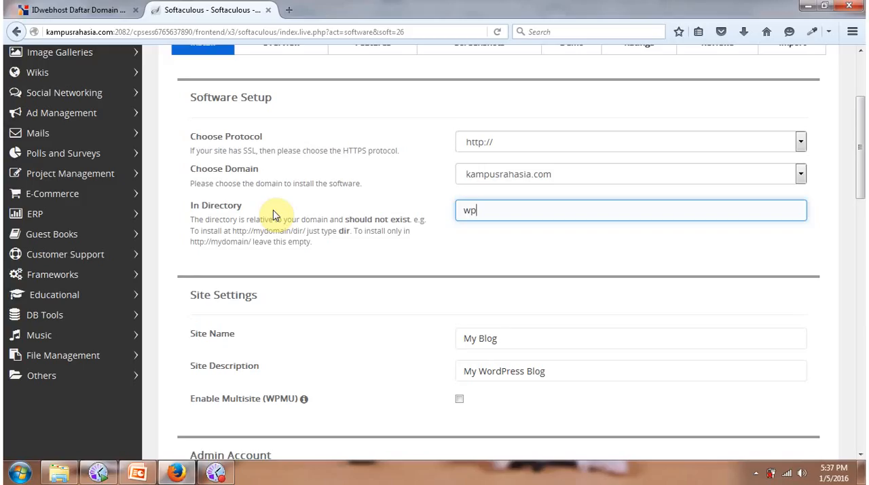
pyautogui.press('BackSpace')
pyautogui.press('BackSpace')
# Set the site name to "Kampus Rahasia" in the site settings.
pyautogui.scroll(-3, 275, 214)
pyautogui.click(521, 122)
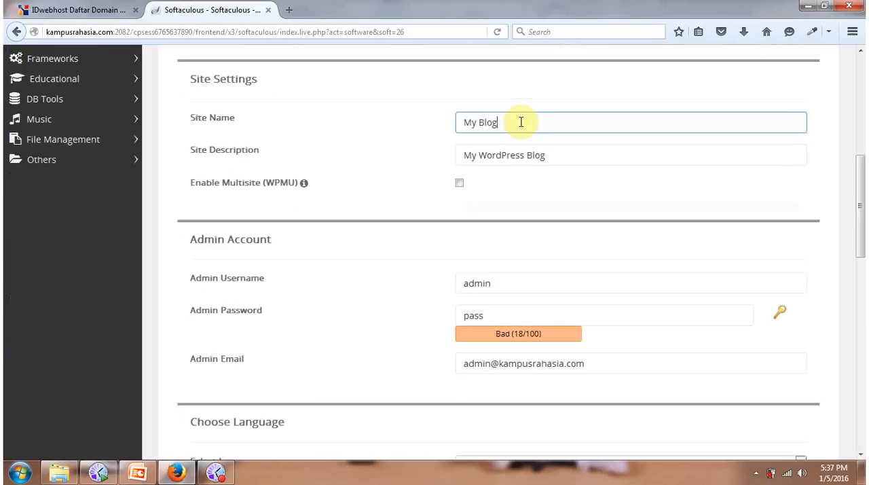
pyautogui.press('BackSpace')
pyautogui.press('BackSpace')
pyautogui.press('BackSpace')
pyautogui.press('BackSpace')
pyautogui.press('BackSpace')
pyautogui.press('BackSpace')
pyautogui.press('BackSpace')
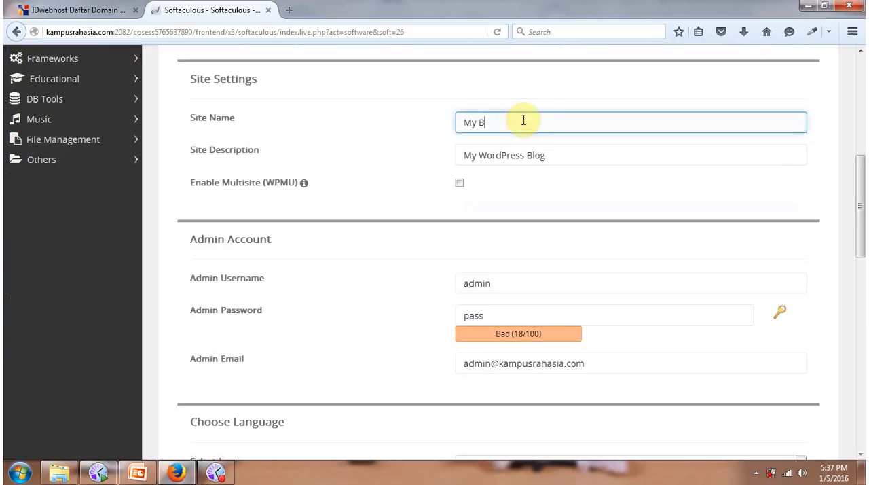
pyautogui.write('Kampus Rahasia')
# Set the site description to "Kampusnya Pencari Rahasia".
pyautogui.click(555, 152)
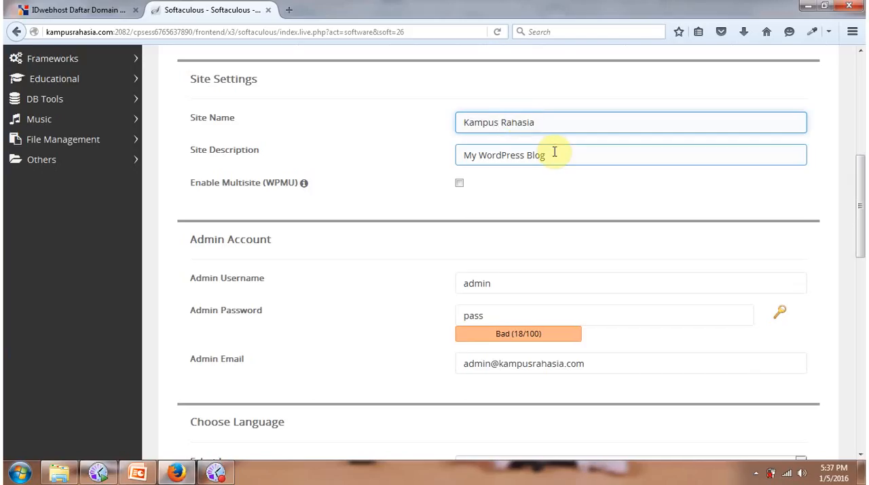
pyautogui.press('BackSpace')
pyautogui.press('BackSpace')
pyautogui.press('BackSpace')
pyautogui.press('BackSpace')
pyautogui.press('BackSpace')
pyautogui.press('BackSpace')
pyautogui.press('BackSpace')
pyautogui.press('BackSpace')
pyautogui.press('BackSpace')
pyautogui.press('BackSpace')
pyautogui.press('BackSpace')
pyautogui.press('BackSpace')
pyautogui.press('BackSpace')
pyautogui.press('BackSpace')
pyautogui.press('BackSpace')
pyautogui.press('BackSpace')
pyautogui.press('BackSpace')
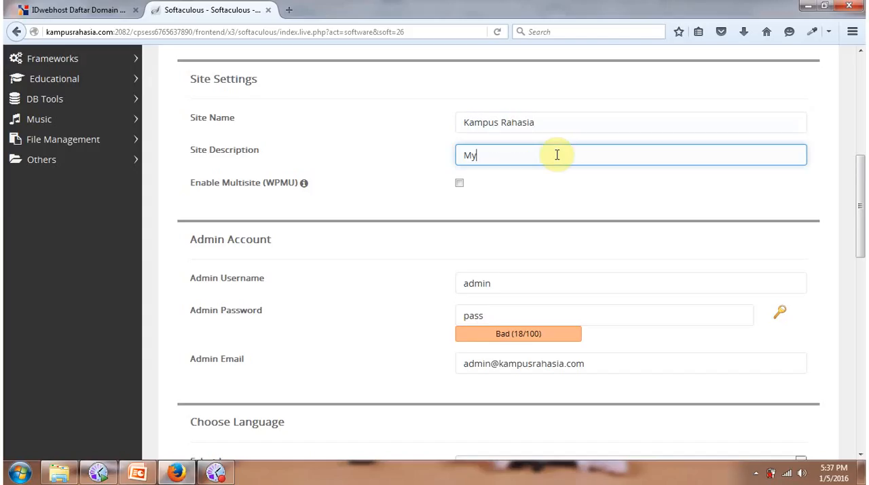
pyautogui.write('Kampusnya Pencari Rahasia')
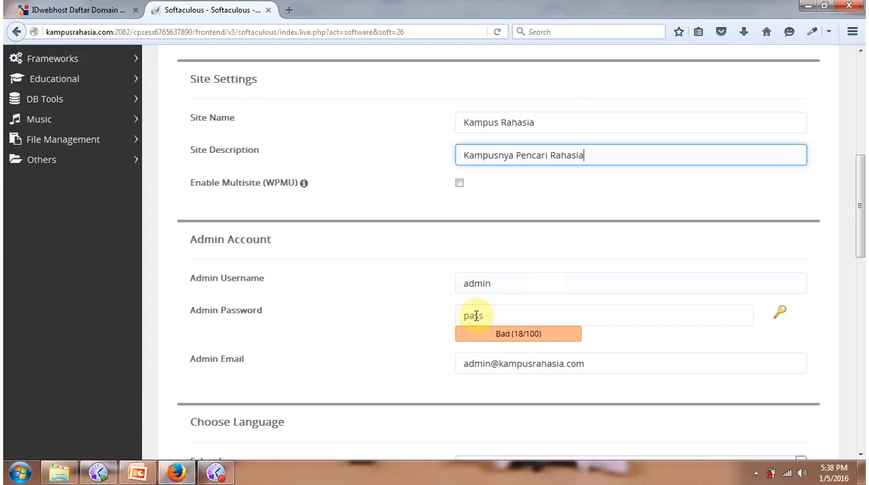
# Set the WordPress admin username to "tes" and enter a new admin password.
pyautogui.doubleClick(510, 284)
pyautogui.press('BackSpace')
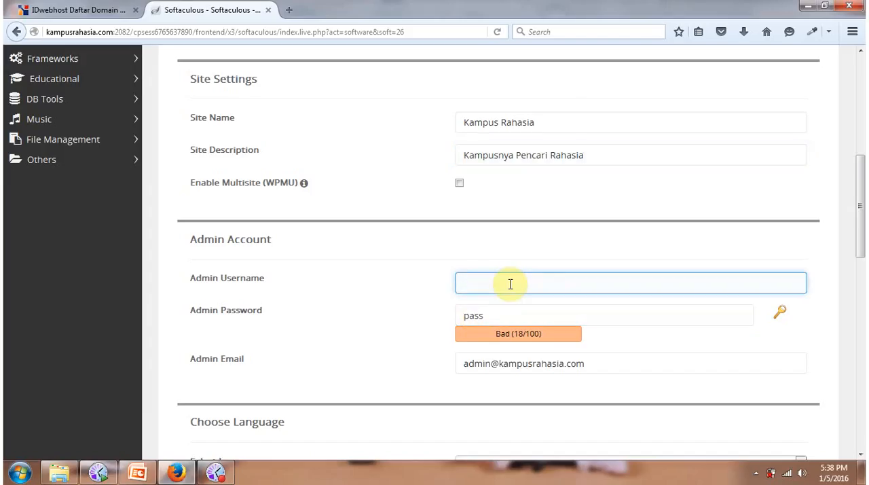
pyautogui.write('tes')
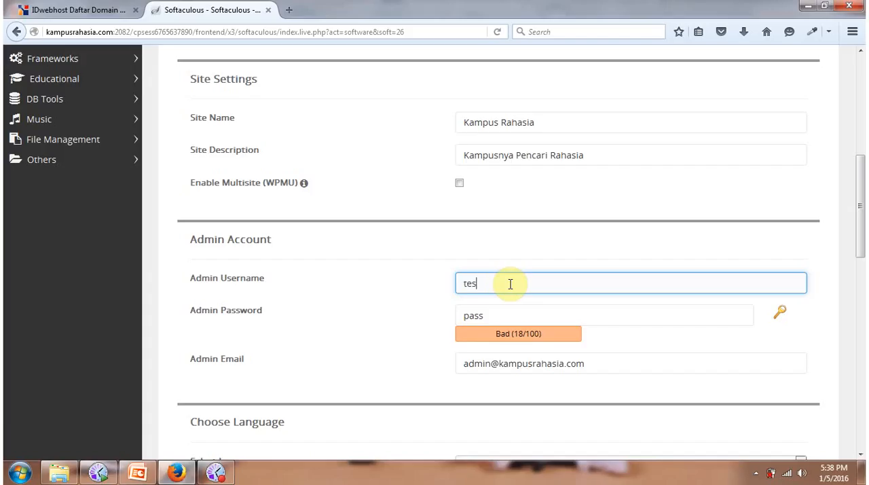
pyautogui.doubleClick(495, 316)
pyautogui.write('t')
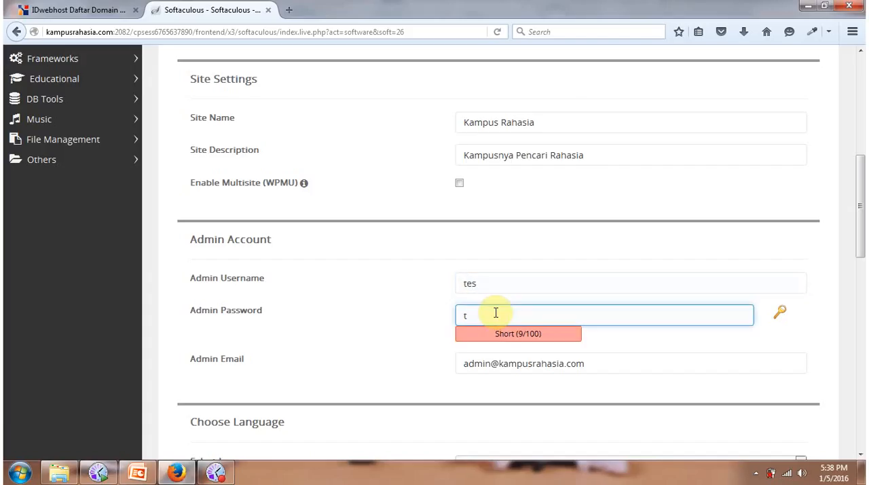
pyautogui.write('esting')
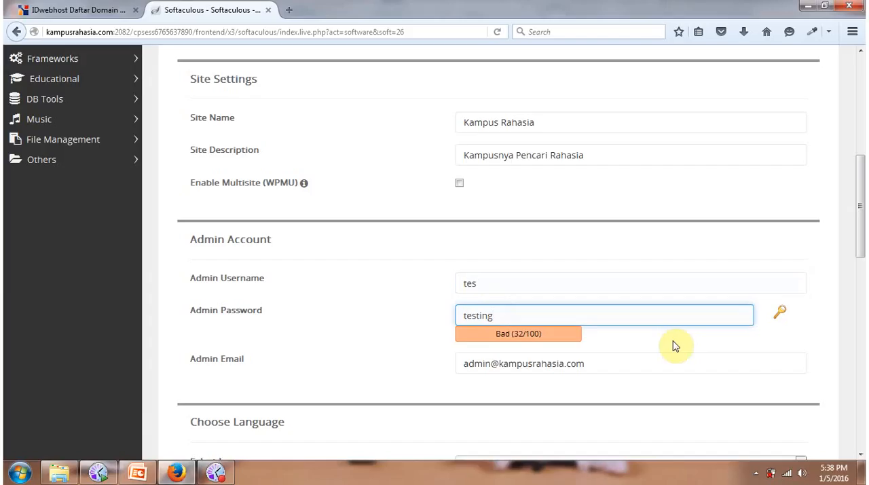
pyautogui.write('1234')
# Look through the available installation languages and keep English selected.
pyautogui.scroll(-2, 209, 242)
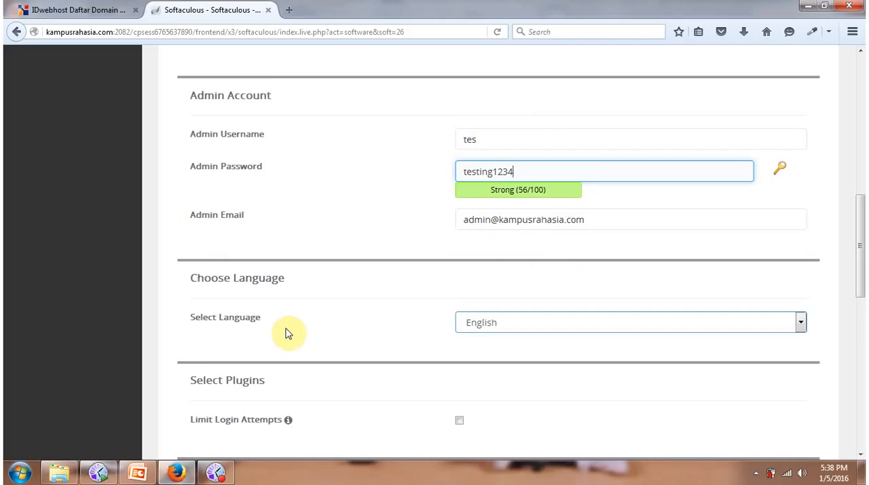
pyautogui.click(802, 322)
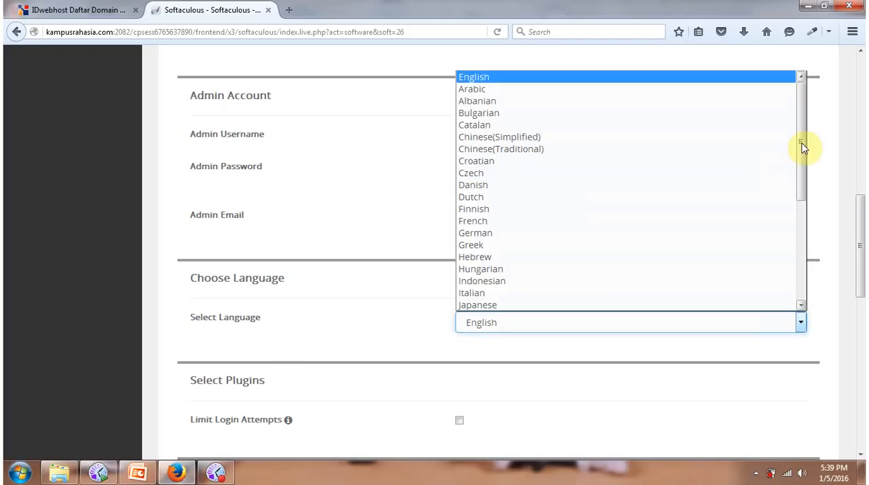
pyautogui.moveTo(802, 143); pyautogui.dragTo(819, 249)
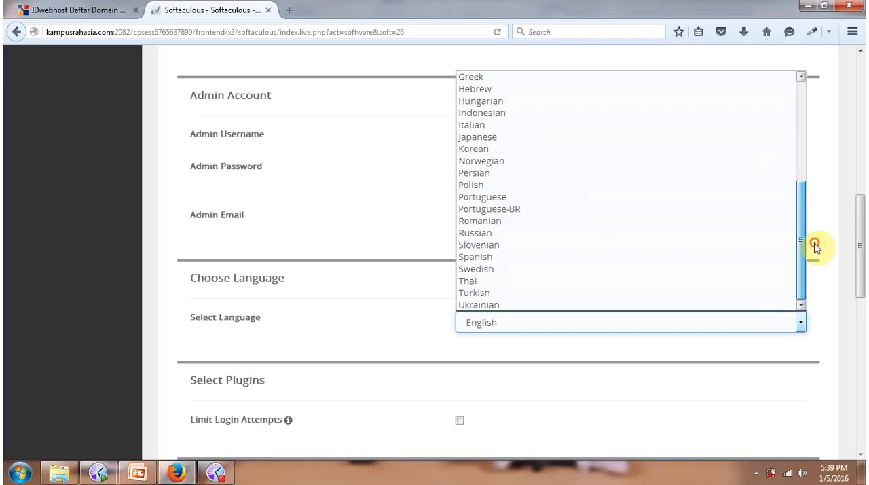
pyautogui.click(425, 277)
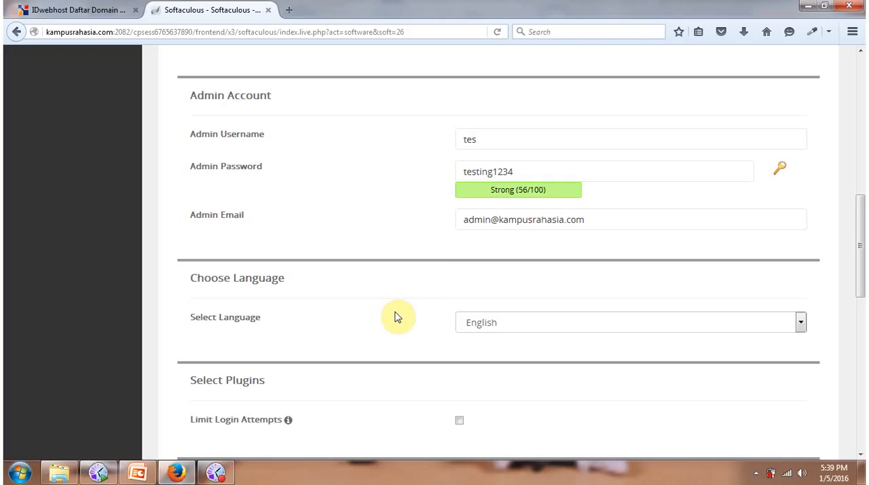
# Enter the e-mail address that receives the installation details and start the WordPress installation with the default theme.
pyautogui.scroll(-5, 399, 324)
pyautogui.scroll(-1, 404, 332)
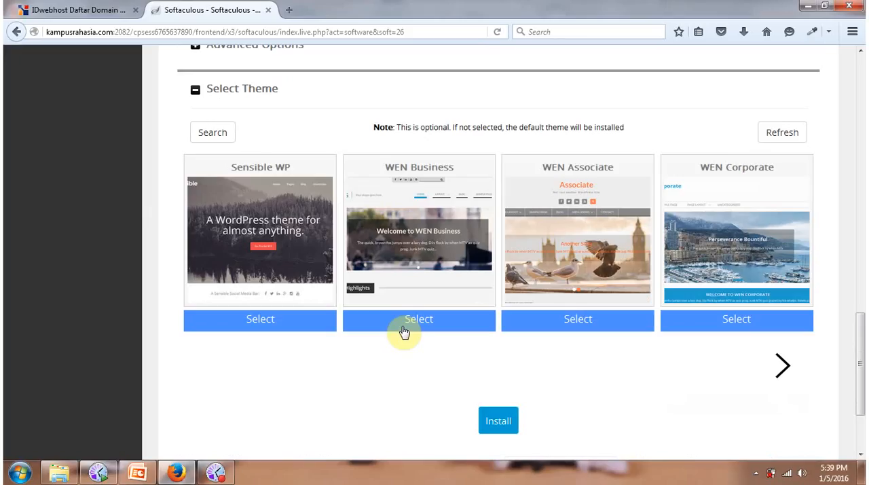
pyautogui.scroll(3, 404, 332)
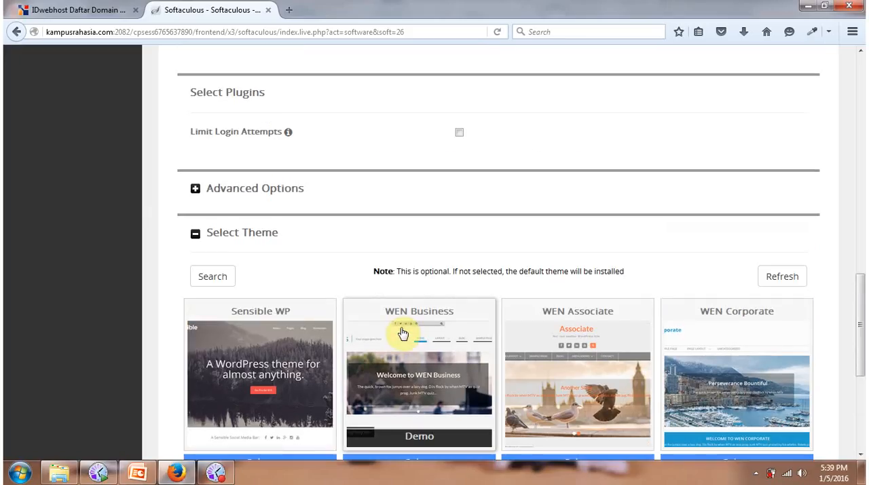
pyautogui.scroll(-4, 399, 331)
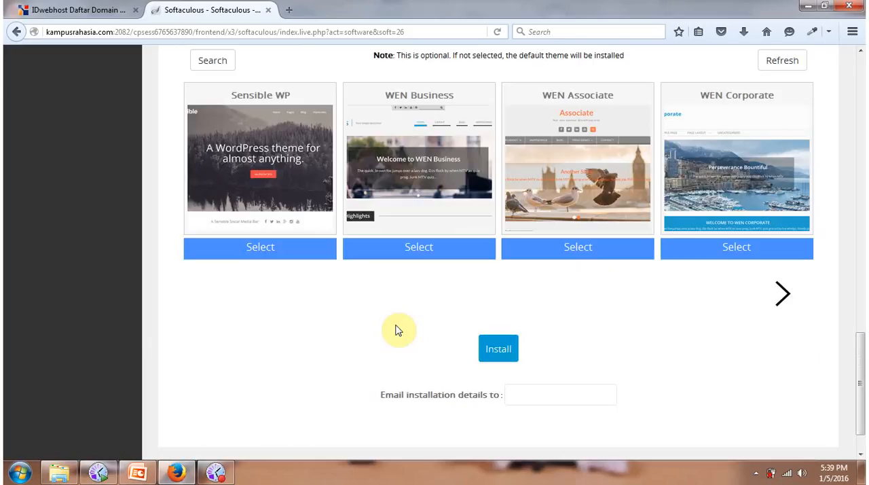
pyautogui.scroll(2, 450, 273)
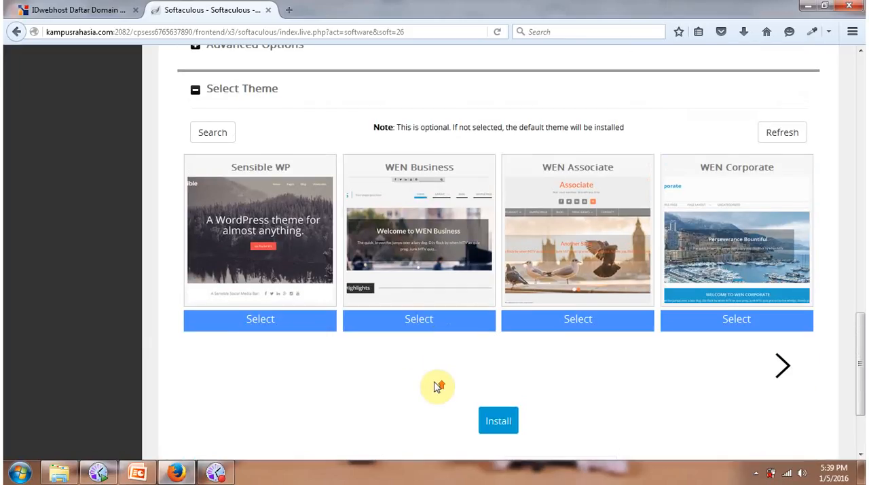
pyautogui.scroll(-2, 441, 380)
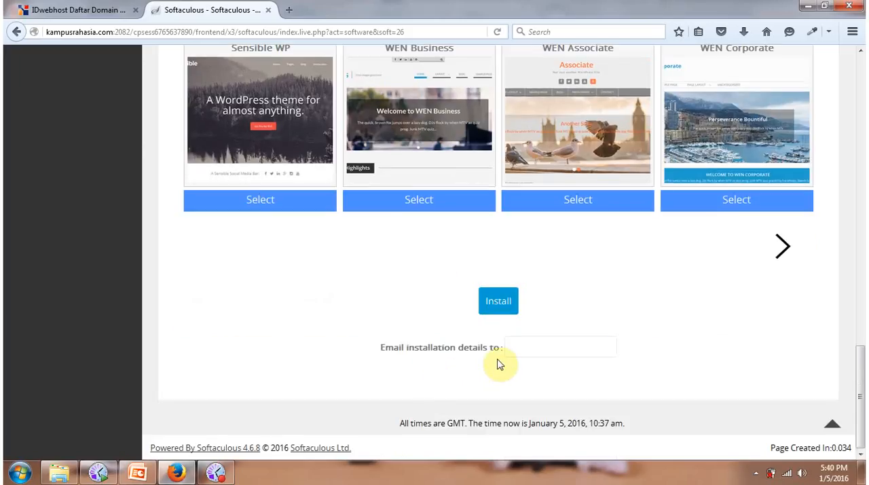
pyautogui.click(520, 350)
pyautogui.click(523, 347)
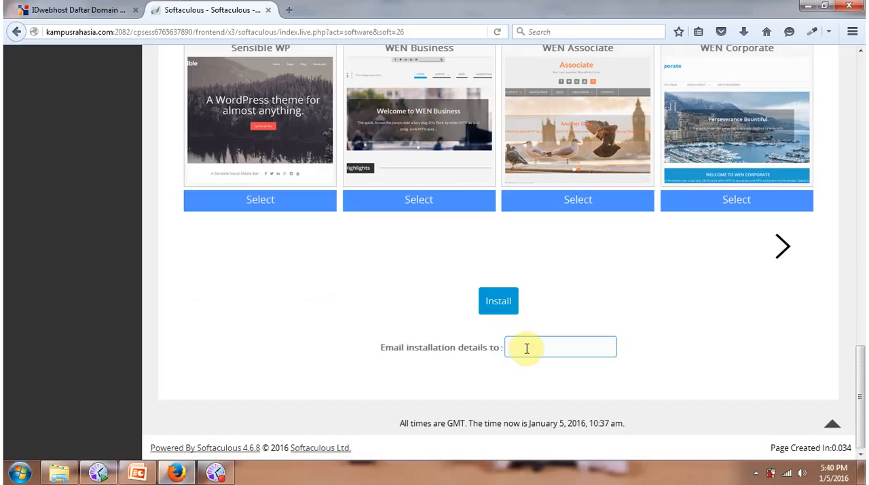
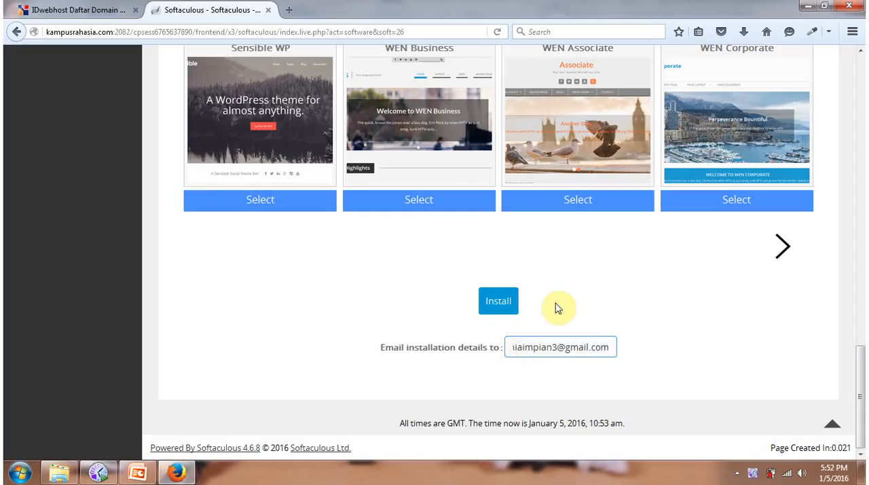
pyautogui.press('Return')
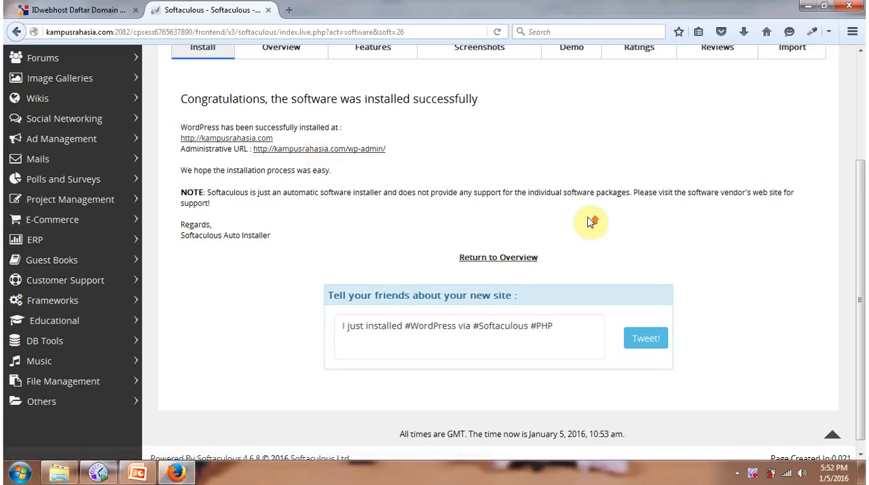
# Open the WordPress admin page at kampusrahasia.com/wp-admin/ in a new browser tab.
pyautogui.scroll(3, 592, 221)
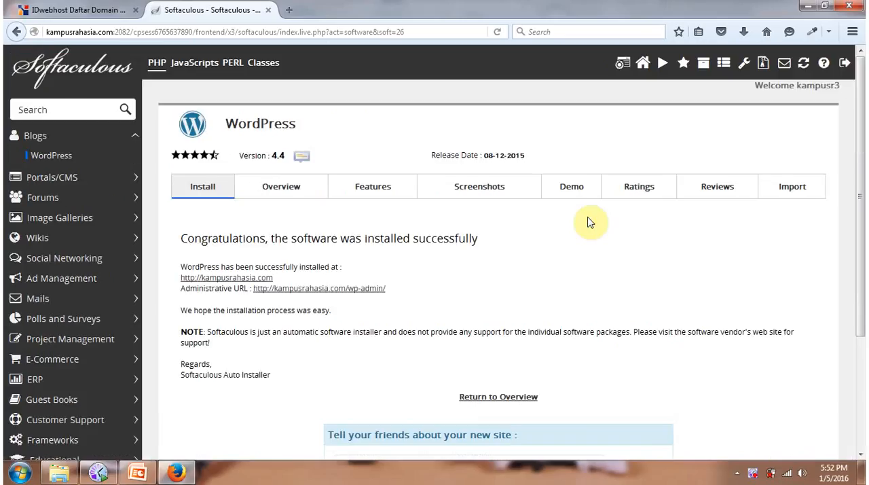
pyautogui.click(293, 10)
pyautogui.write('kampusrahasia.com/')
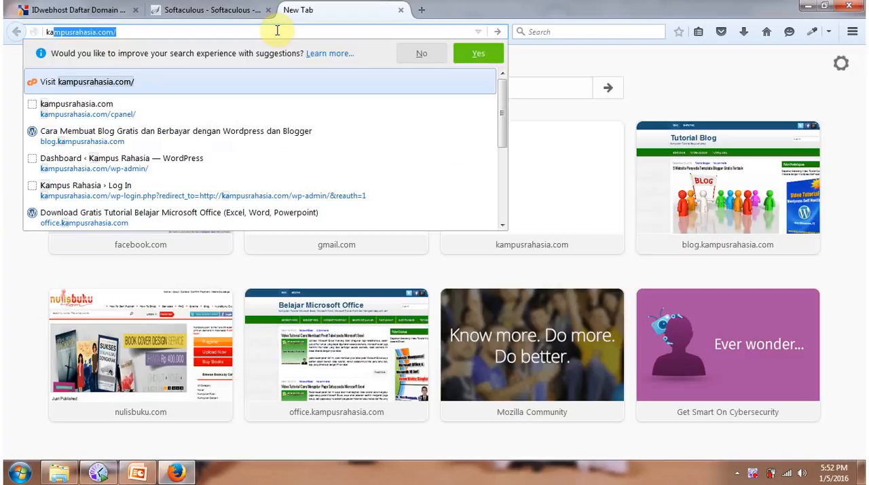
pyautogui.press('End')
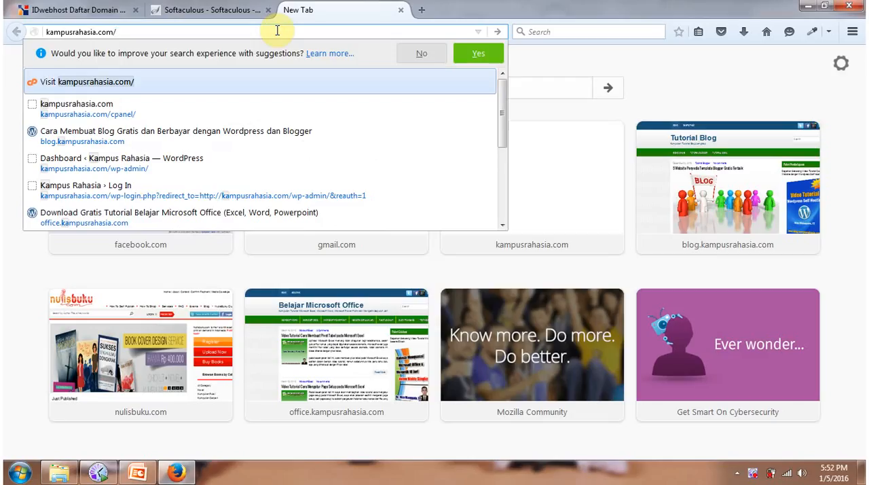
pyautogui.write('wp-admin/')
pyautogui.press('End')
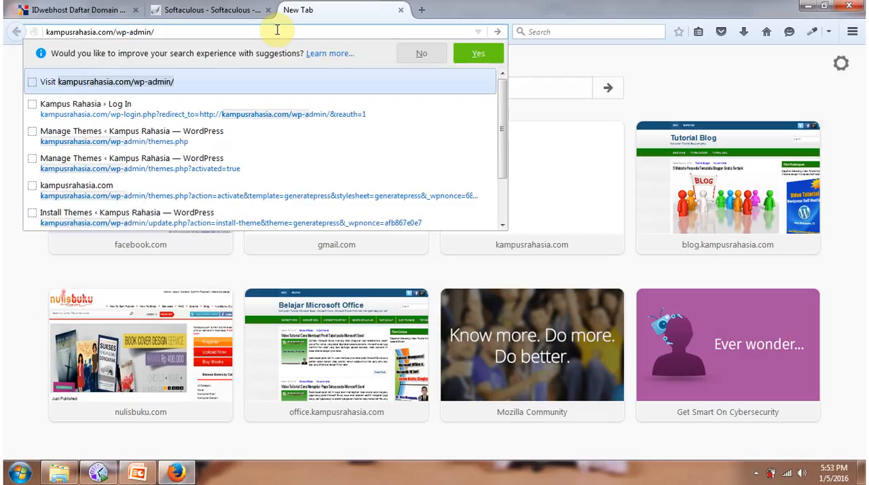
pyautogui.press('Return')
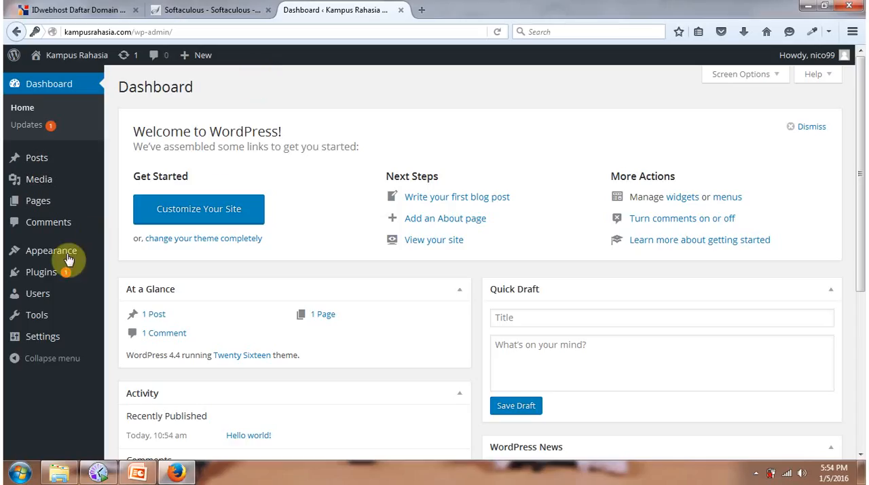
# Open the live Kampus Rahasia site in a separate tab and look over its front page.
pyautogui.moveTo(68, 258)
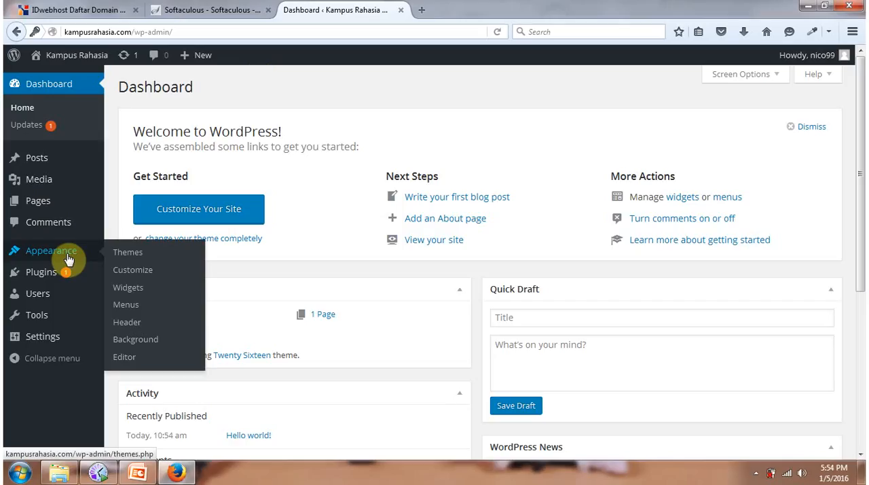
pyautogui.moveTo(52, 197)
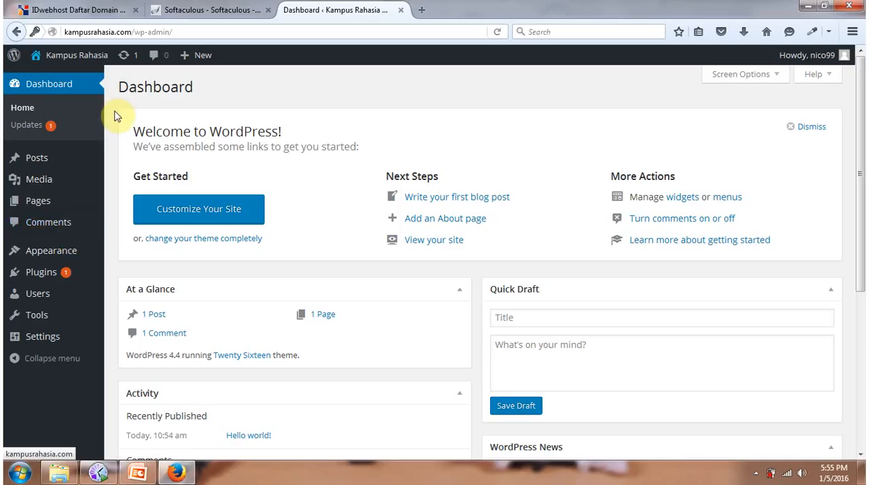
pyautogui.moveTo(63, 58)
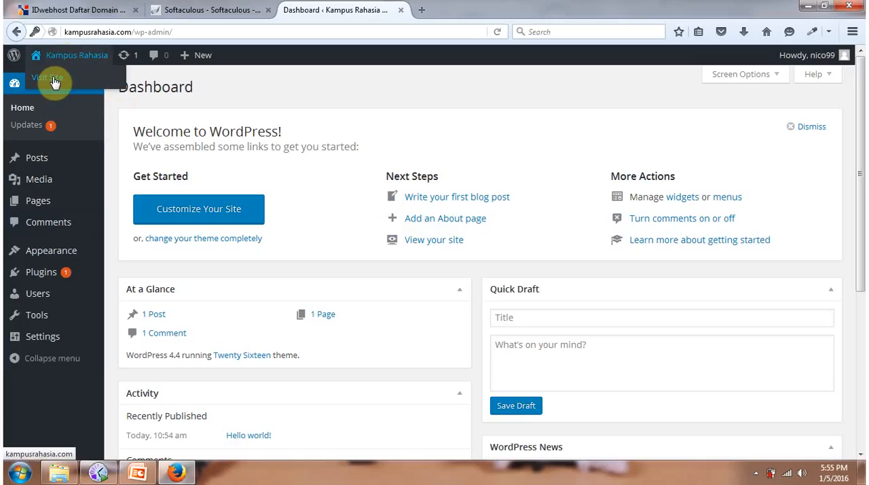
pyautogui.rightClick(54, 79)
pyautogui.click(138, 89)
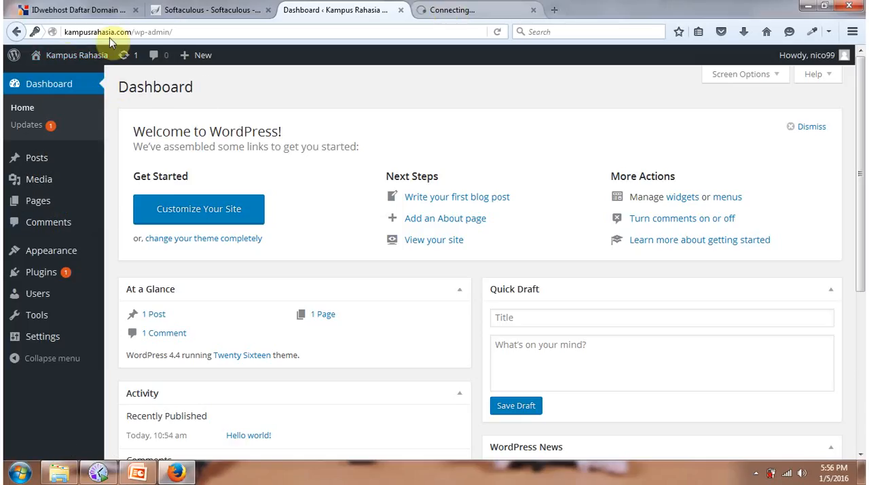
pyautogui.moveTo(62, 75)
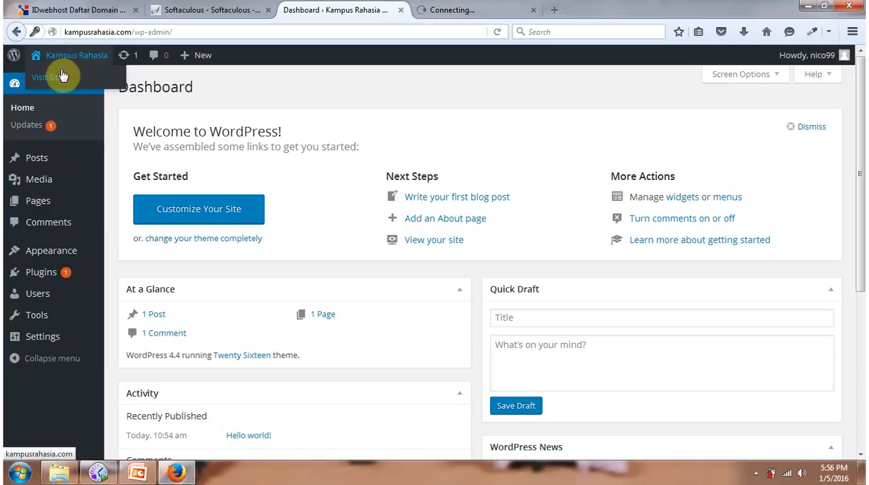
pyautogui.click(484, 11)
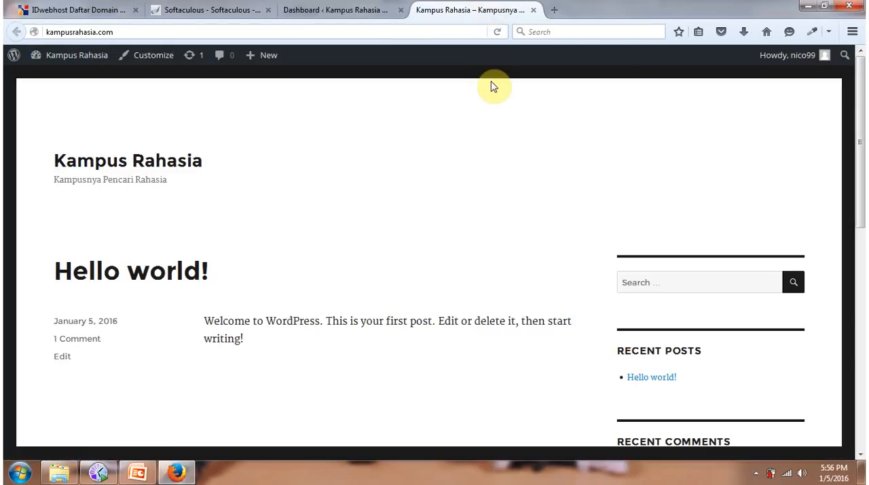
pyautogui.scroll(-5, 494, 126)
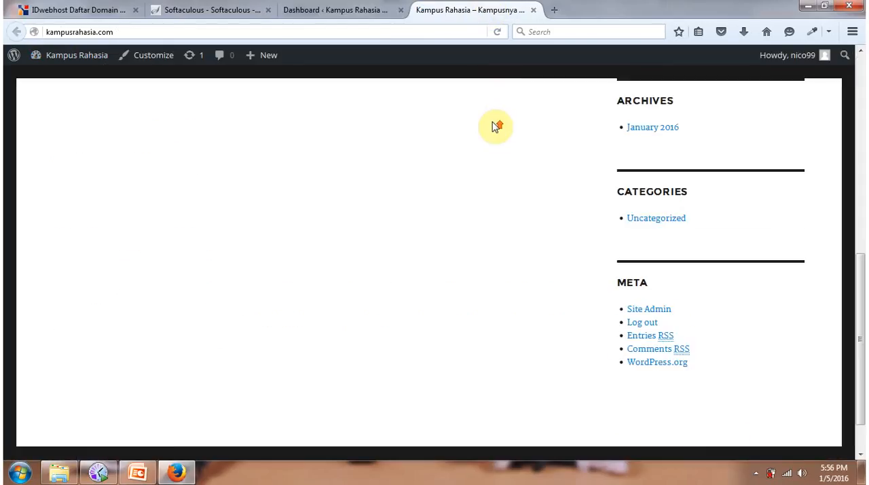
pyautogui.scroll(5, 495, 126)
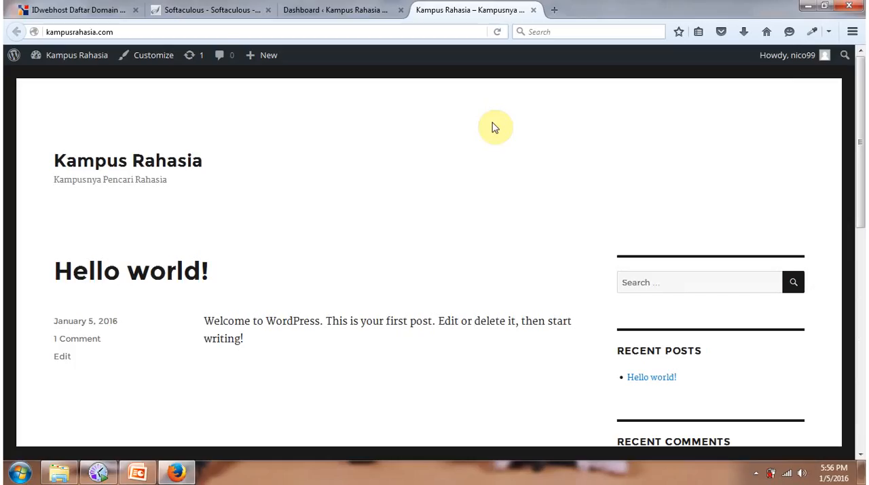
# Return to the WordPress dashboard, open the page for adding new themes and browse the featured themes.
pyautogui.click(365, 12)
pyautogui.moveTo(43, 248)
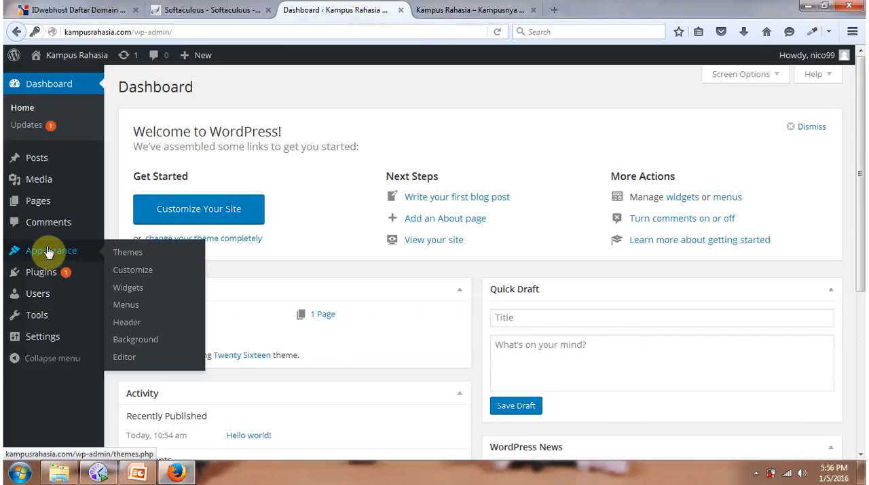
pyautogui.click(126, 256)
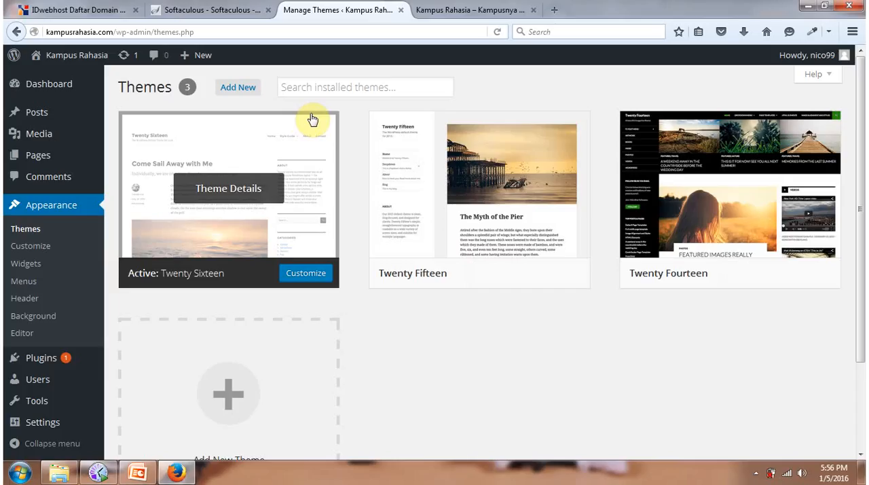
pyautogui.click(237, 88)
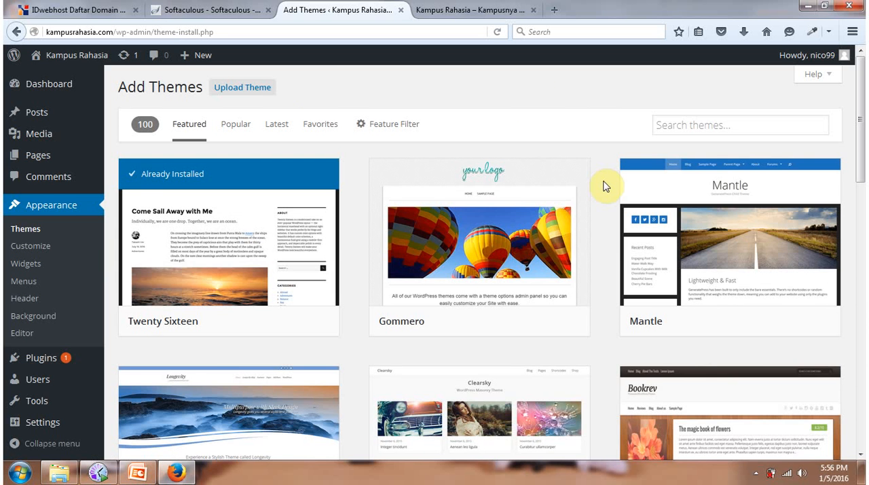
pyautogui.scroll(-6, 606, 187)
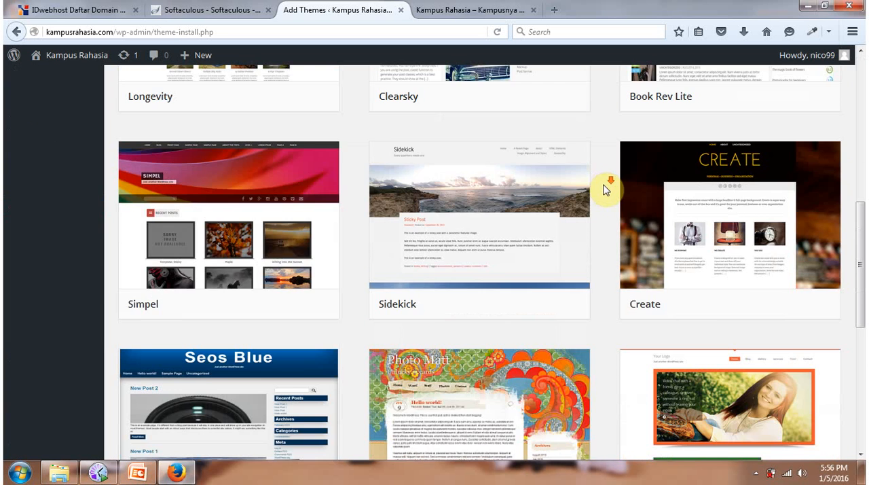
pyautogui.scroll(-5, 606, 191)
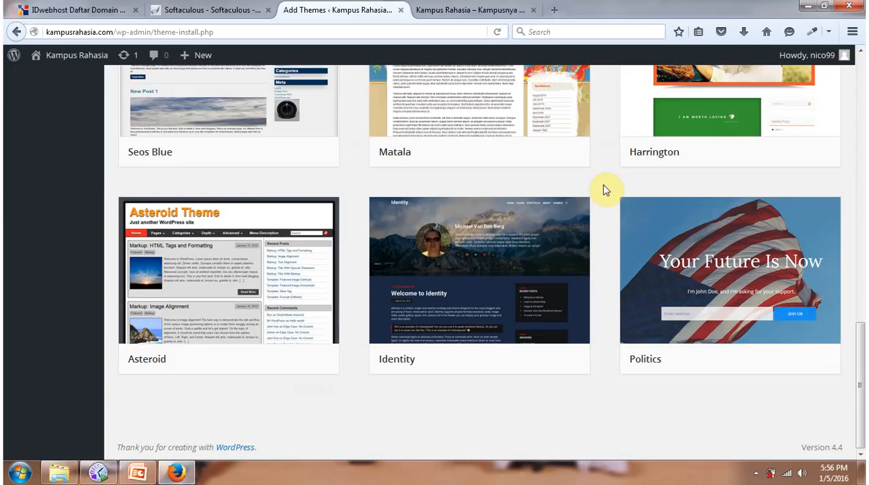
pyautogui.scroll(12, 605, 190)
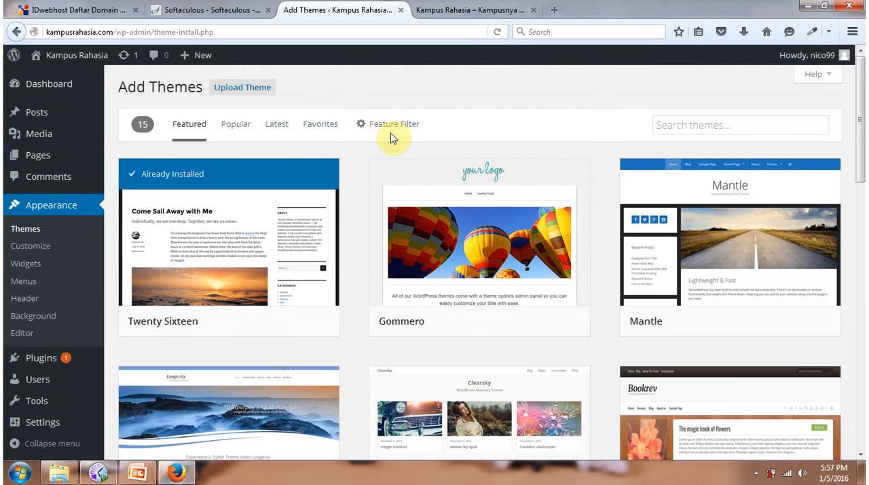
# Find the GeneratePress theme among the popular themes, then install and activate it on the Kampus Rahasia site.
pyautogui.click(236, 131)
pyautogui.scroll(-7, 601, 155)
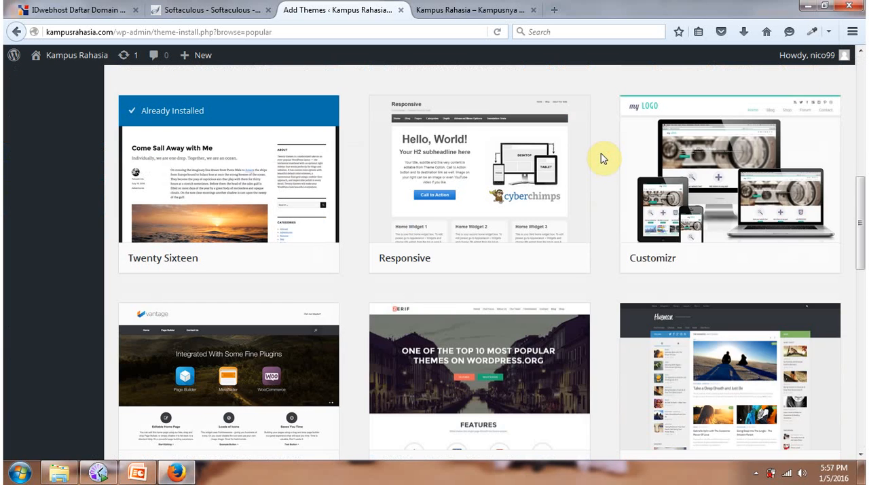
pyautogui.scroll(4, 604, 158)
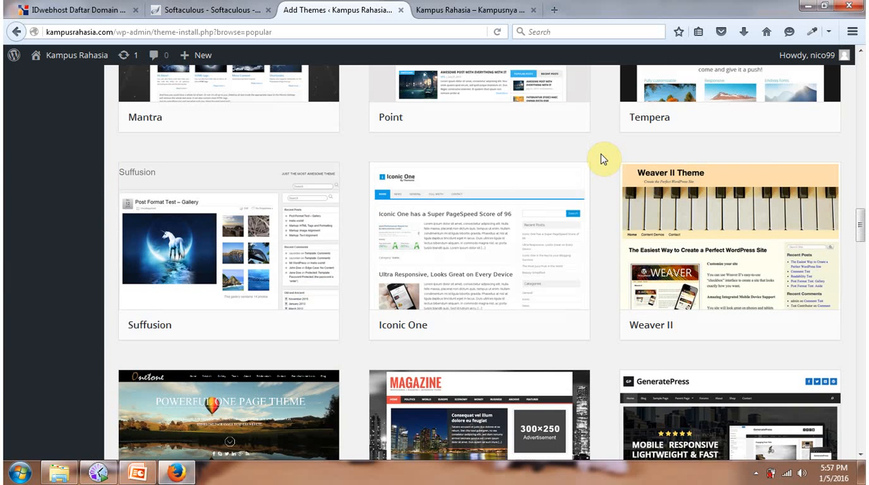
pyautogui.scroll(-4, 603, 158)
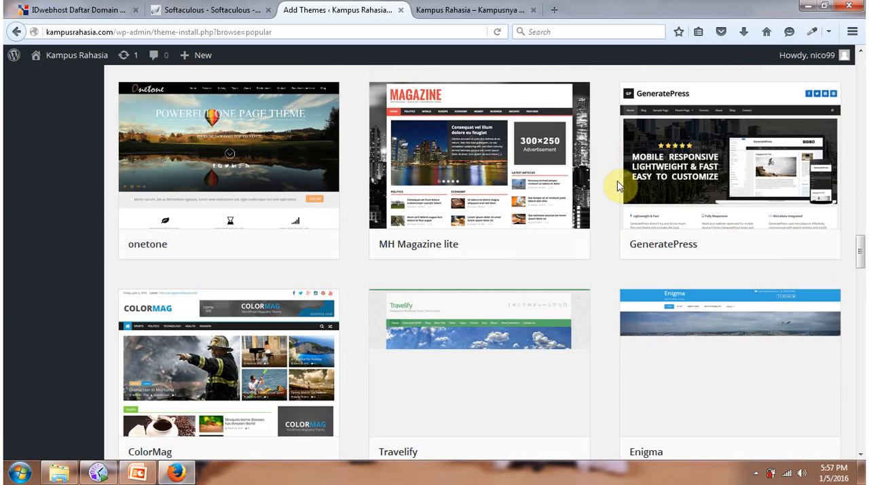
pyautogui.moveTo(725, 248)
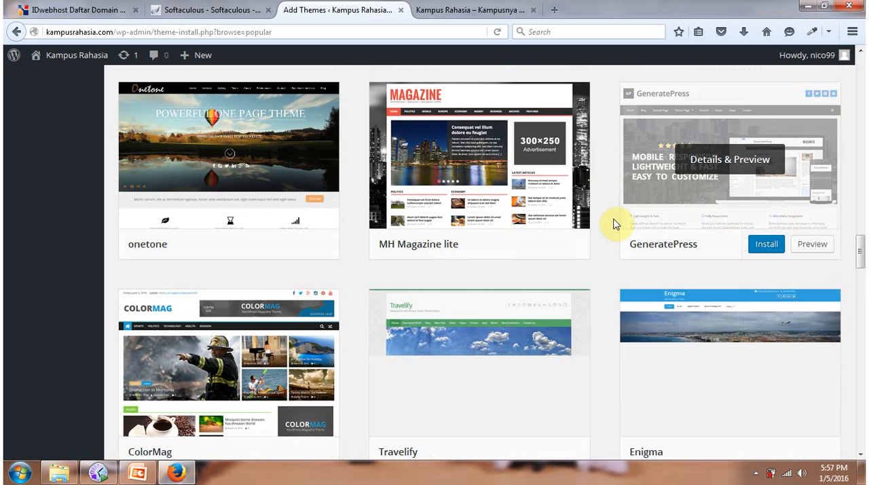
pyautogui.scroll(3, 614, 221)
pyautogui.scroll(-2, 607, 219)
pyautogui.moveTo(720, 315)
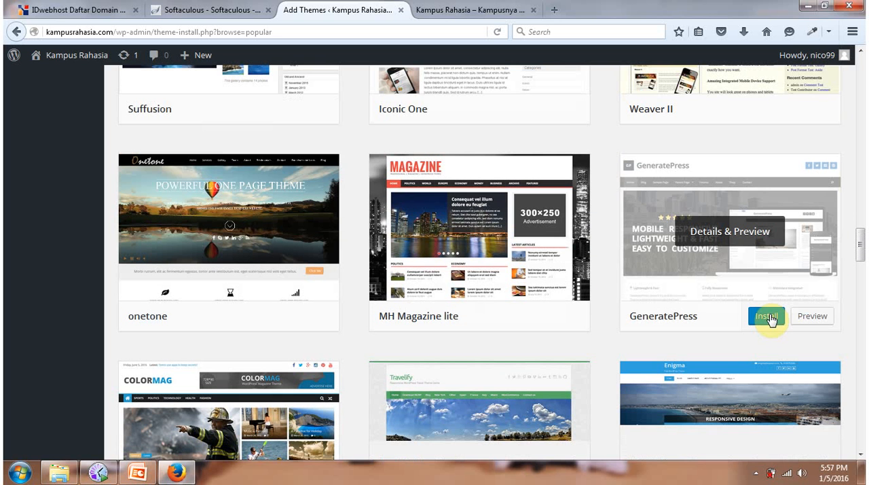
pyautogui.click(775, 324)
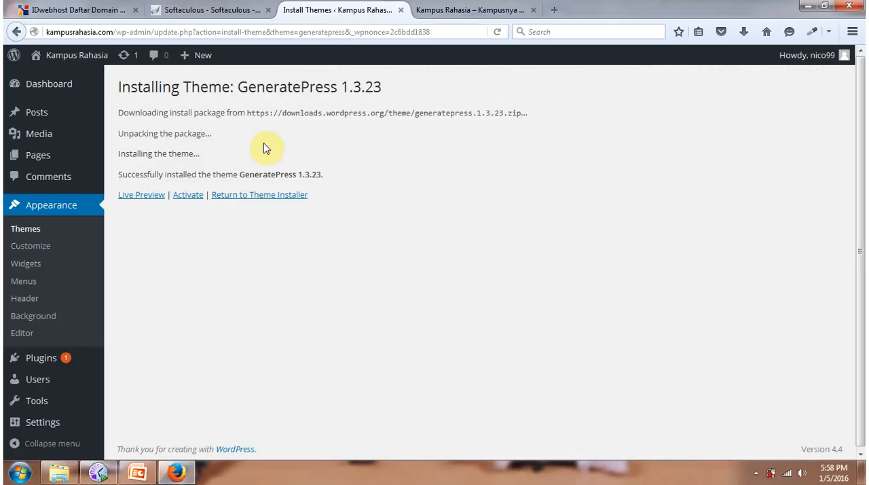
pyautogui.click(190, 195)
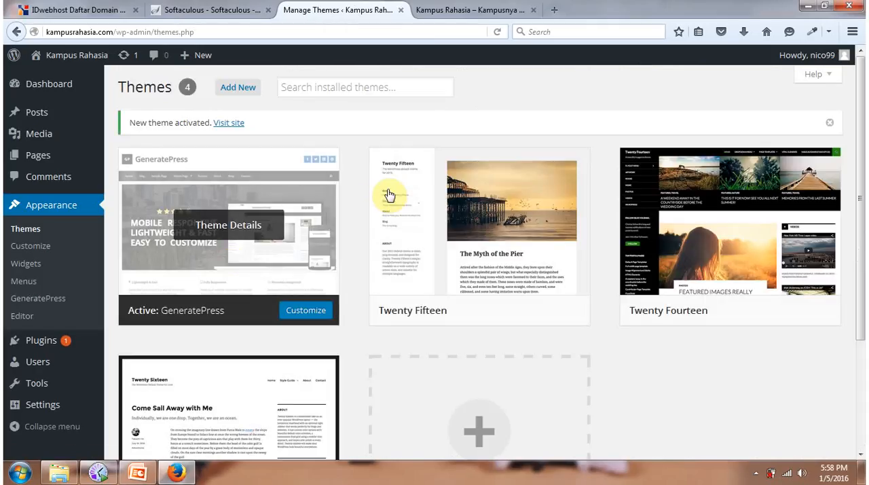
# Open the live Kampus Rahasia site in a new browser tab and look over its front page with the GeneratePress theme.
pyautogui.moveTo(73, 66)
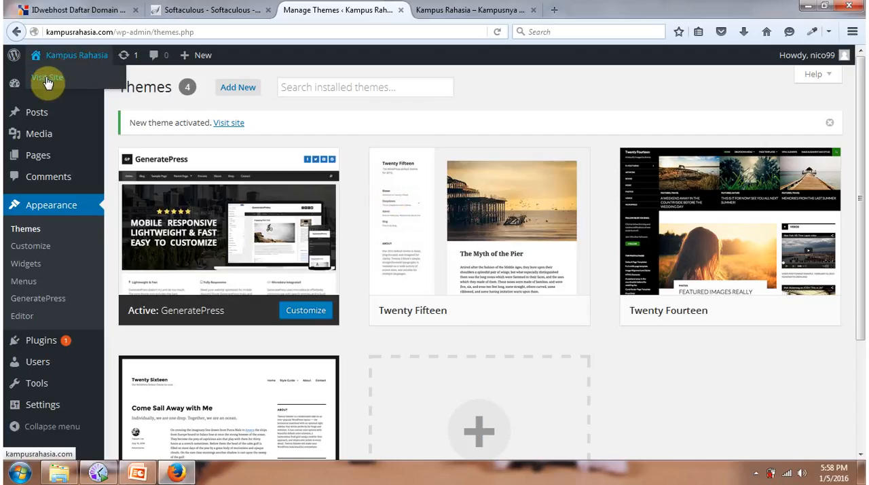
pyautogui.rightClick(46, 78)
pyautogui.click(80, 91)
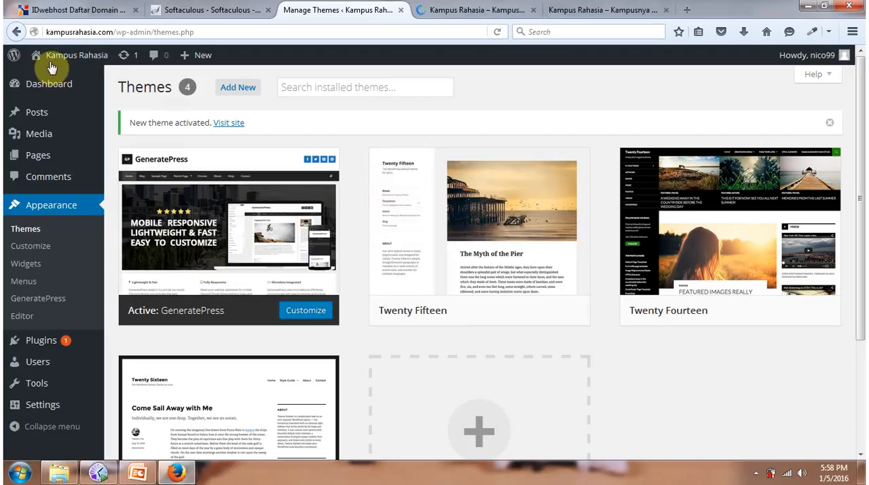
pyautogui.click(441, 10)
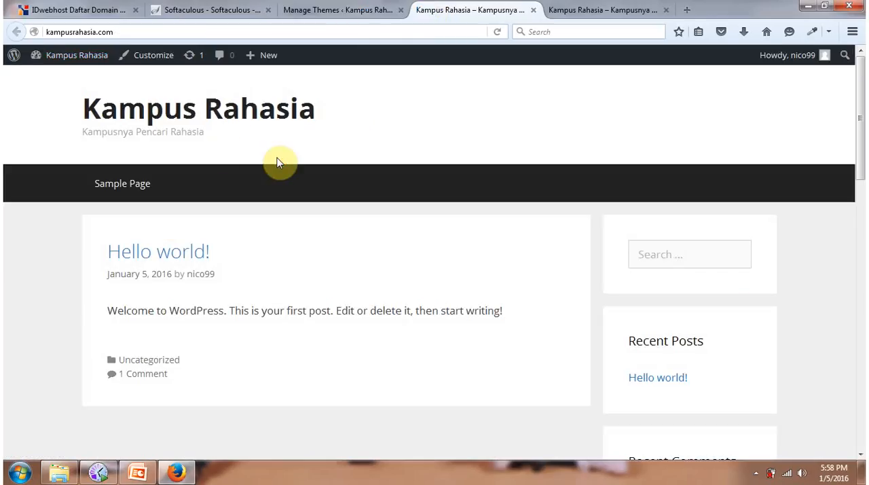
pyautogui.scroll(-7, 281, 163)
pyautogui.scroll(8, 282, 163)
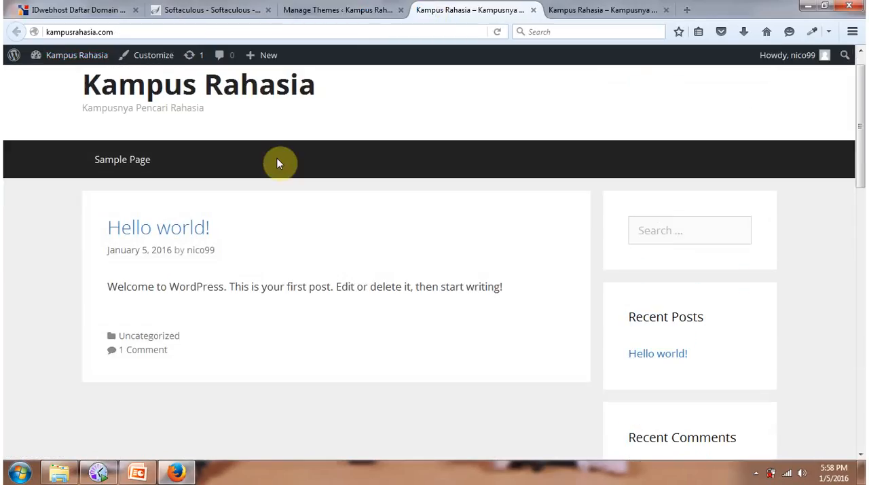
pyautogui.scroll(-1, 283, 188)
pyautogui.scroll(1, 472, 216)
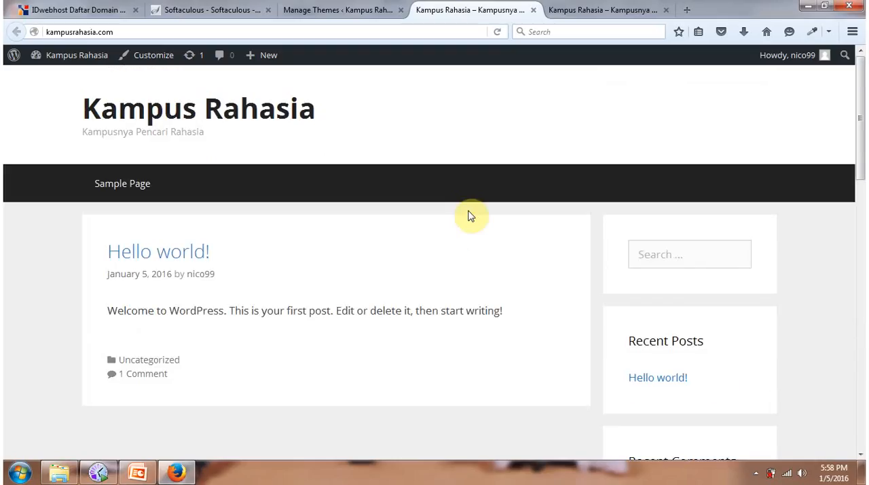